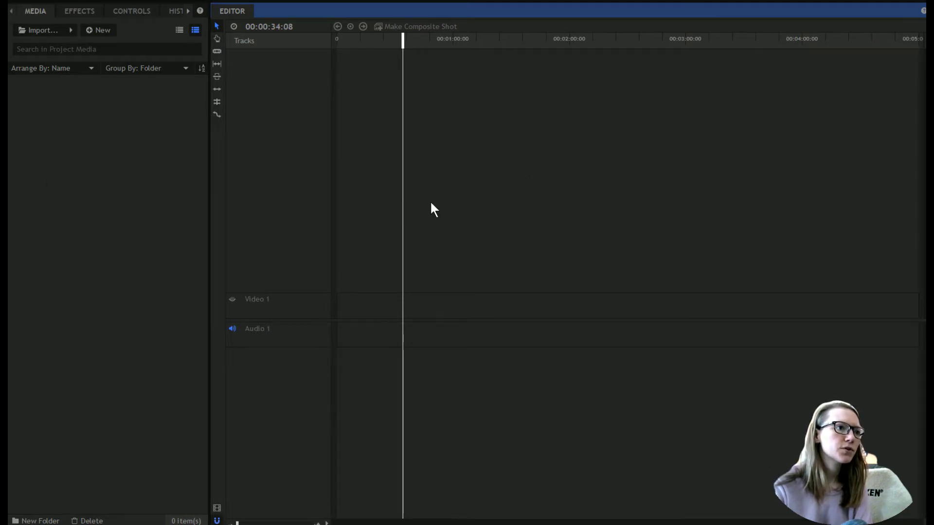
Import the three Mindshow MP4 clips and create a media folder named shots.
click(71, 31)
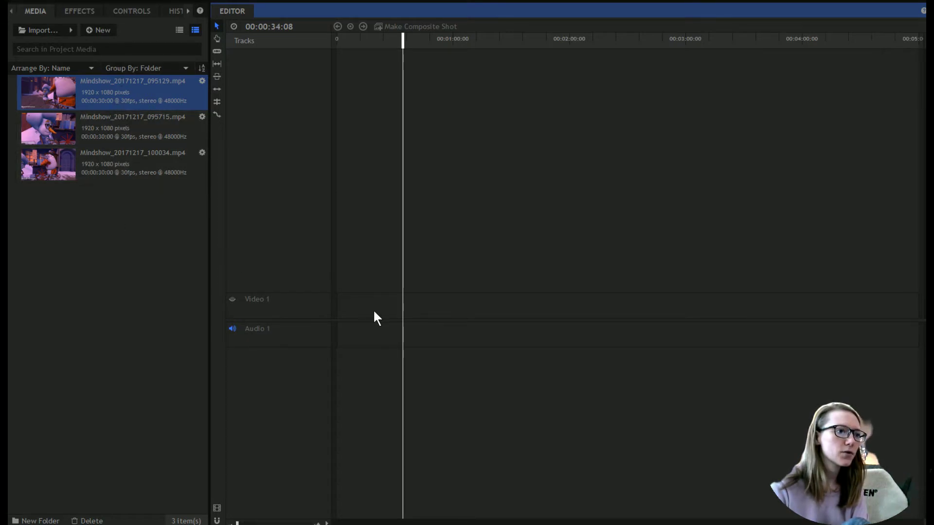
click(117, 247)
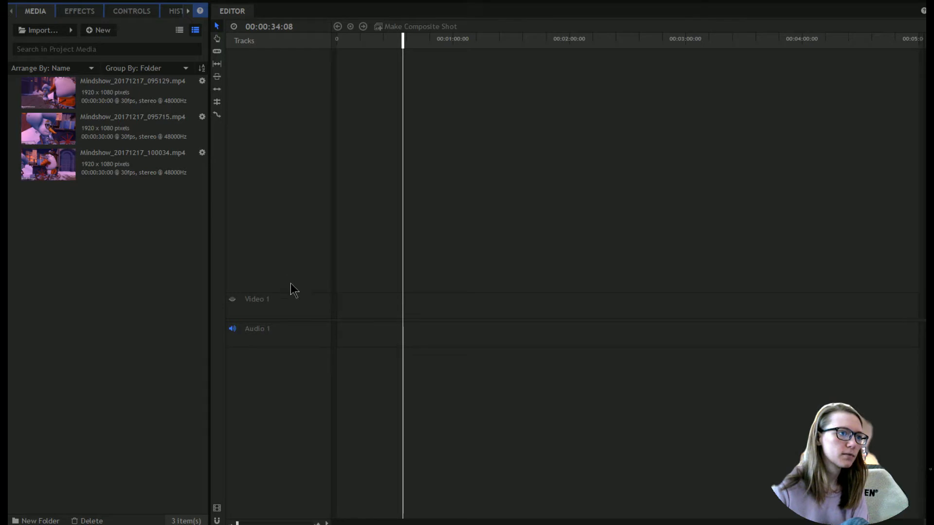
key(ctrl+shift+n)
text(shots)
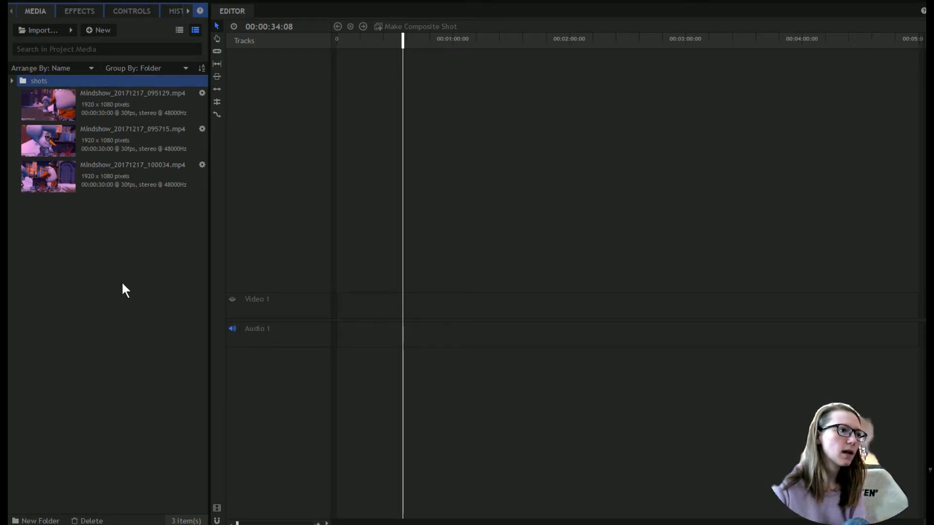
Move the three imported Mindshow clips into the shots folder and collapse the folder.
drag(131, 279, 46, 108)
drag(113, 114, 39, 80)
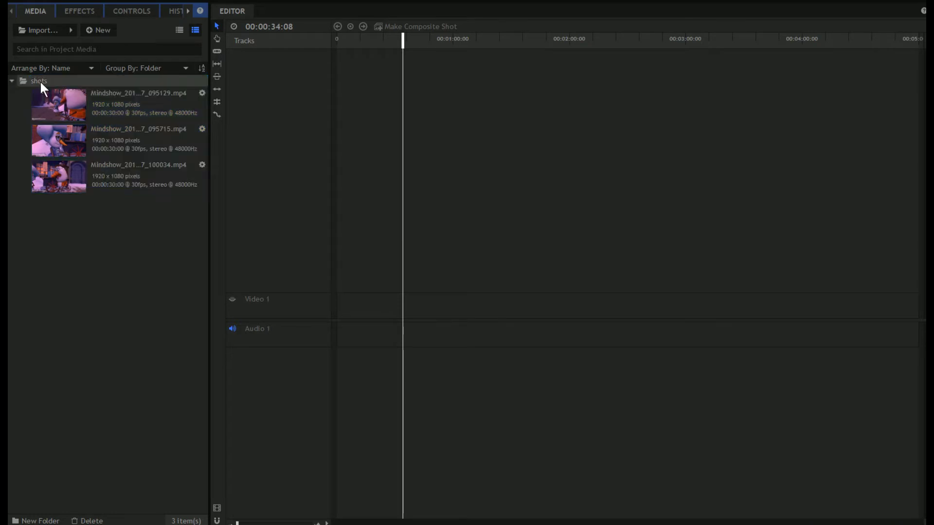
click(12, 80)
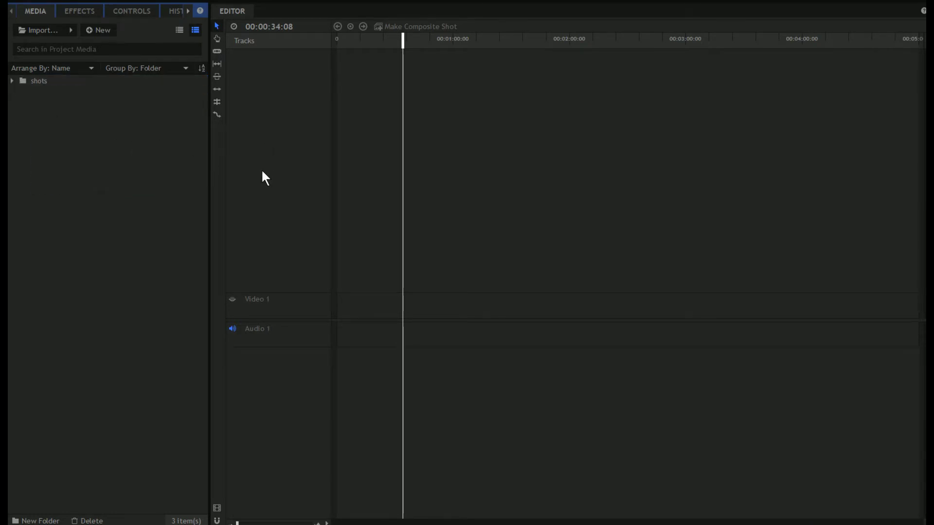
Create a second media folder named Composites and expand it.
key(ctrl+shift+n)
text(Com)
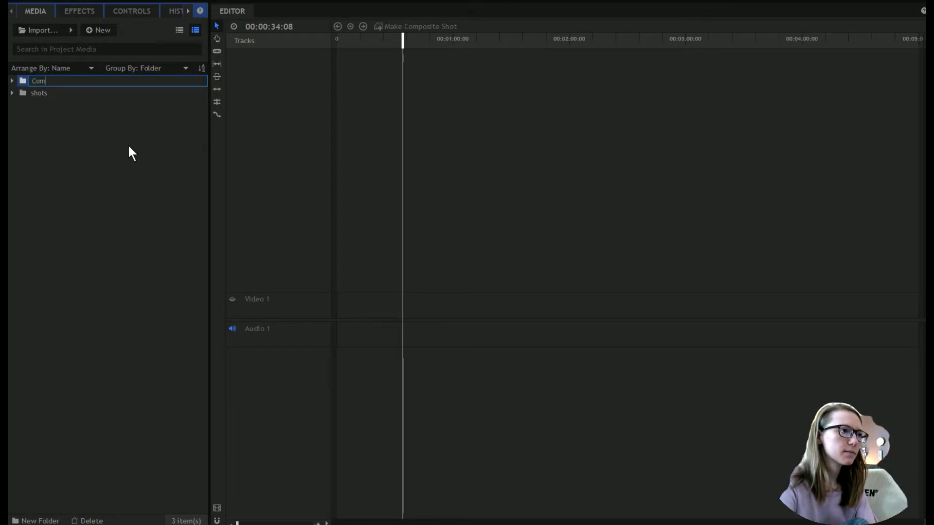
text(posite)
key(BackSpace)
key(BackSpace)
key(BackSpace)
key(BackSpace)
key(BackSpace)
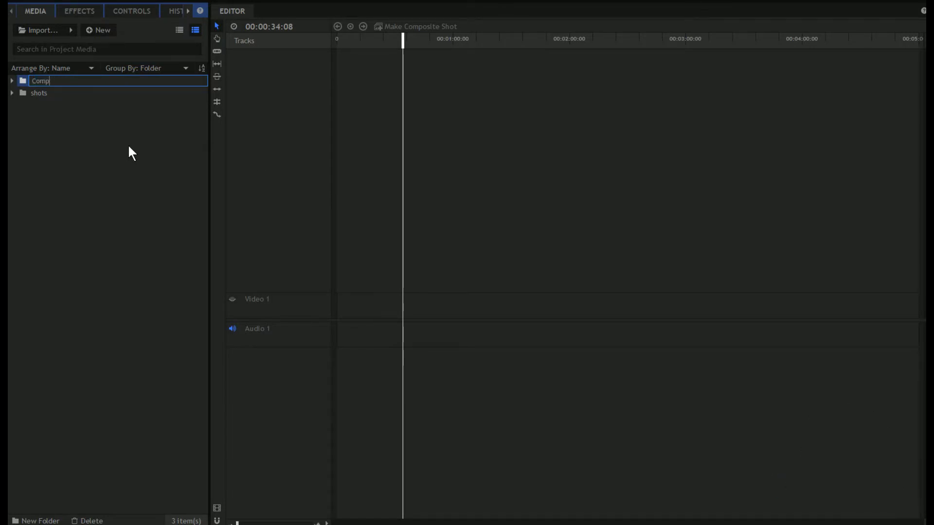
text(osites)
key(Return)
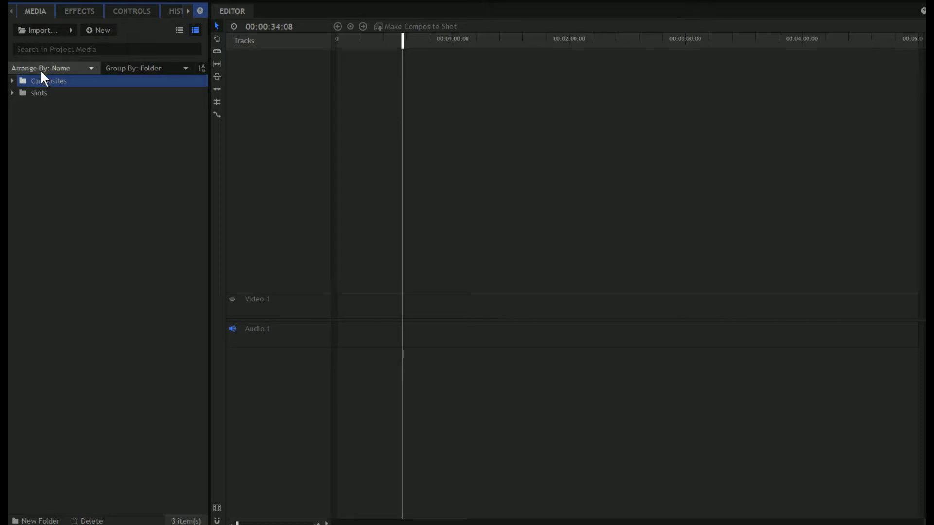
click(12, 81)
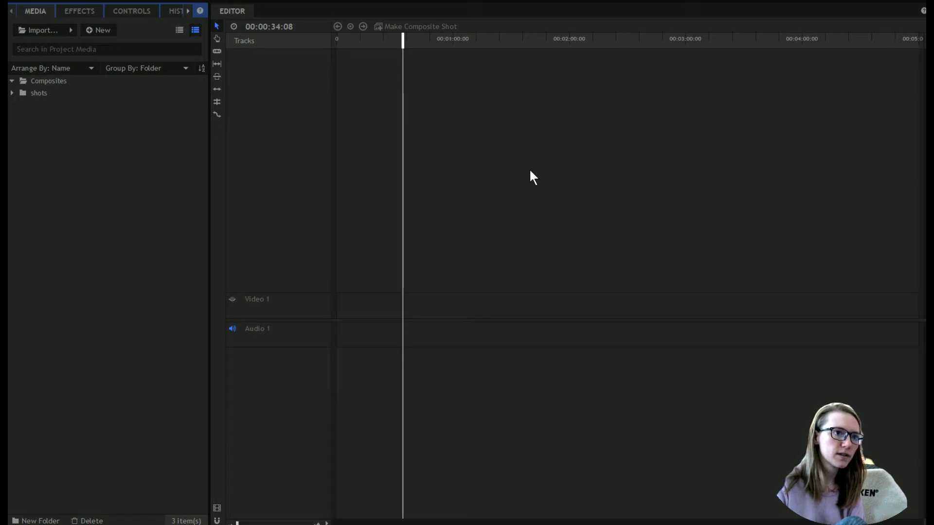
Create a one-minute 1920 x 1080 composite shot at 30 fps and move it into the Composites folder.
click(596, 390)
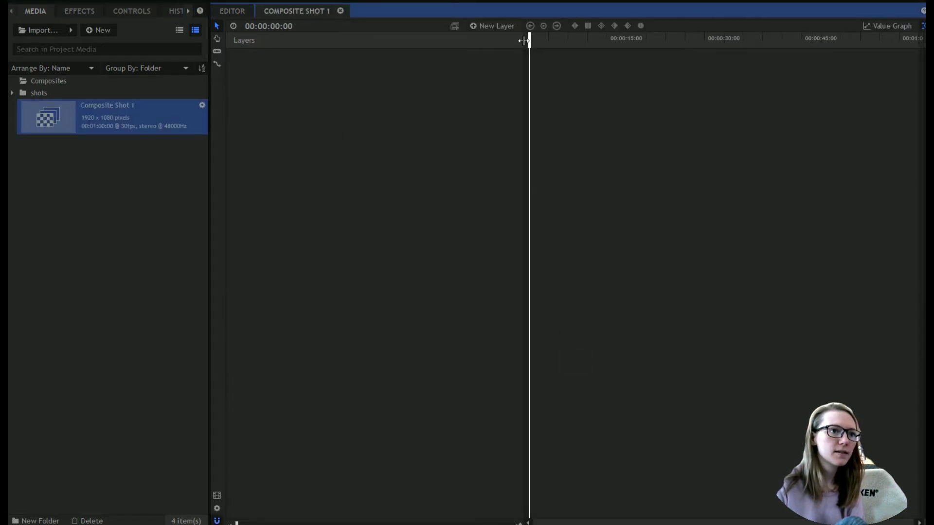
drag(523, 40, 351, 41)
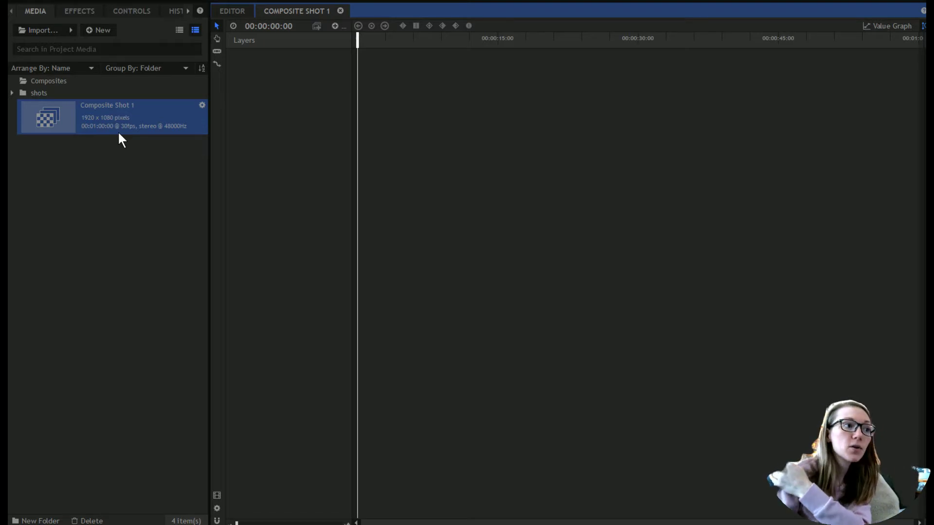
click(13, 93)
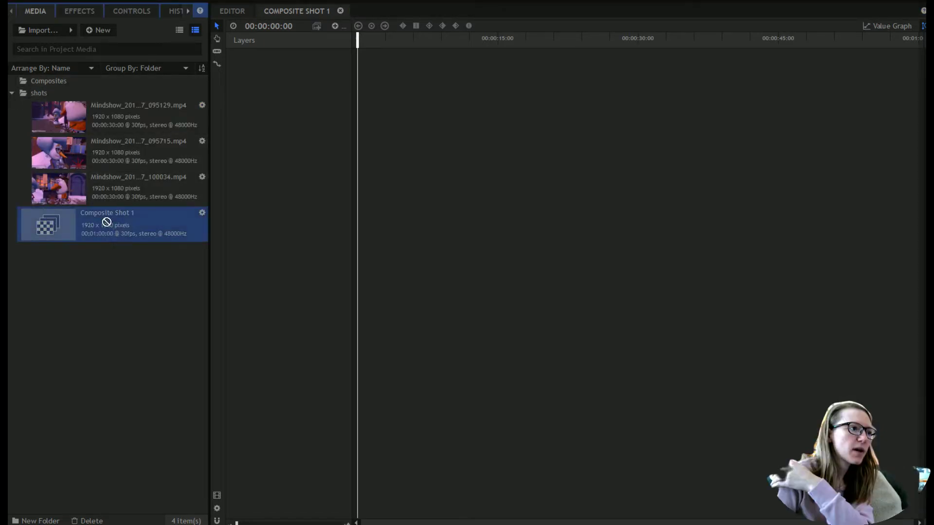
drag(107, 221, 48, 80)
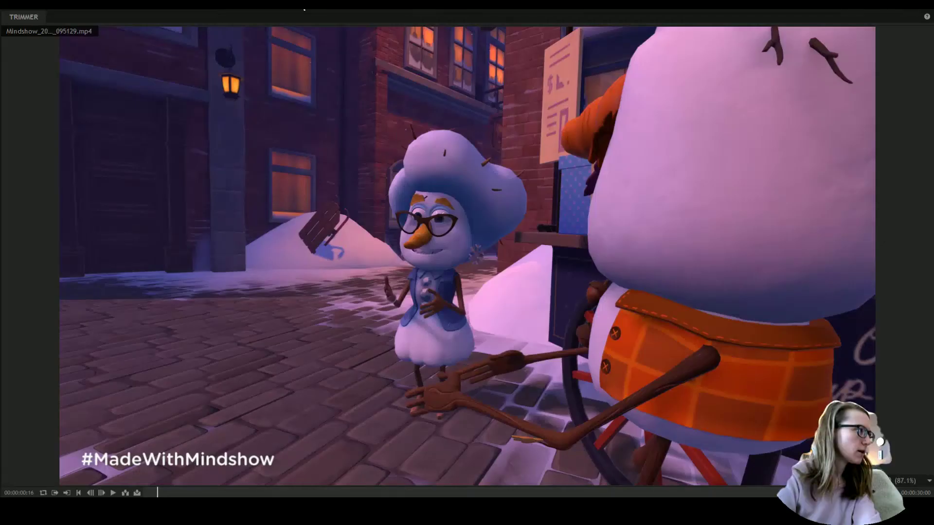
Play the Mindshow 095129 clip in the Trimmer and review the end of its layer in the composite shot.
click(27, 17)
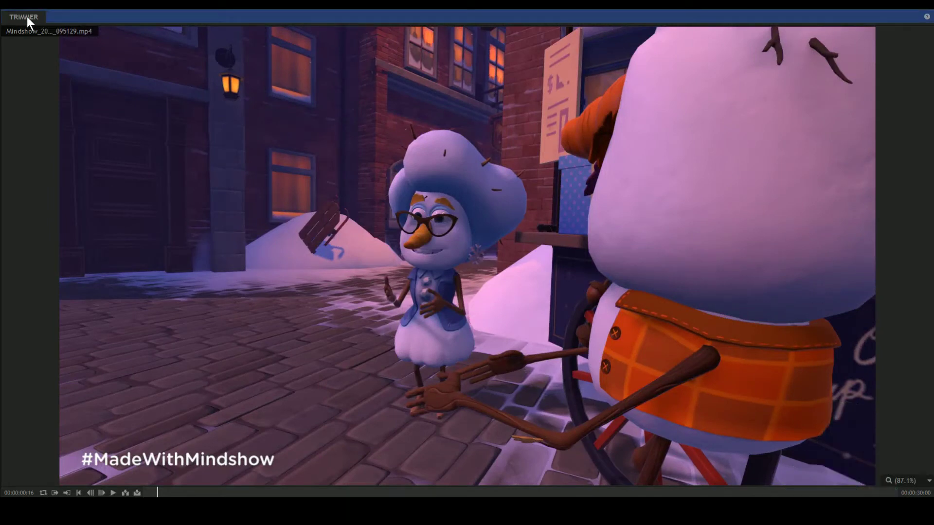
click(113, 493)
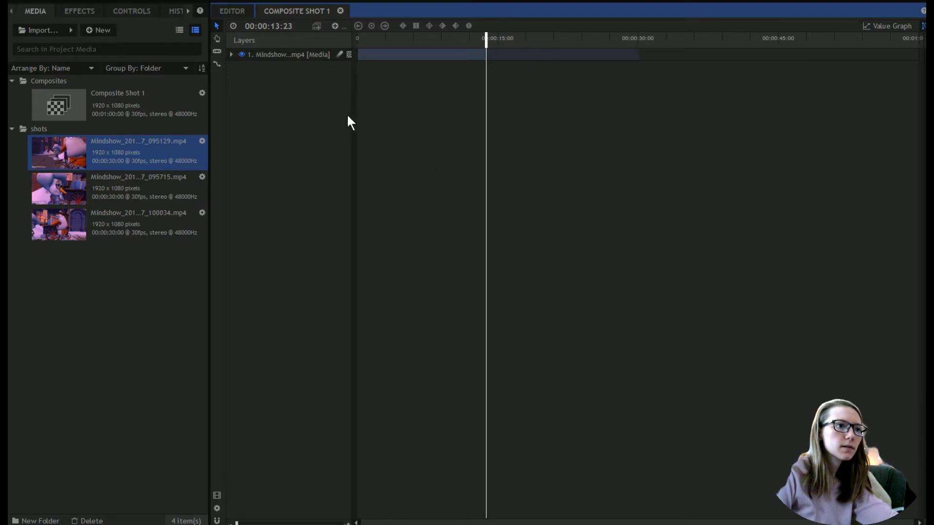
drag(353, 115, 449, 114)
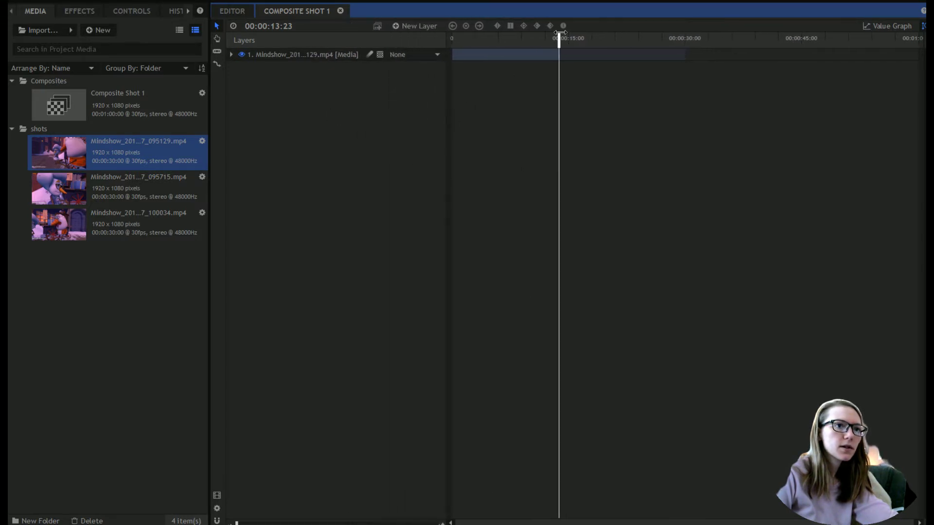
drag(560, 37, 554, 36)
drag(479, 39, 557, 41)
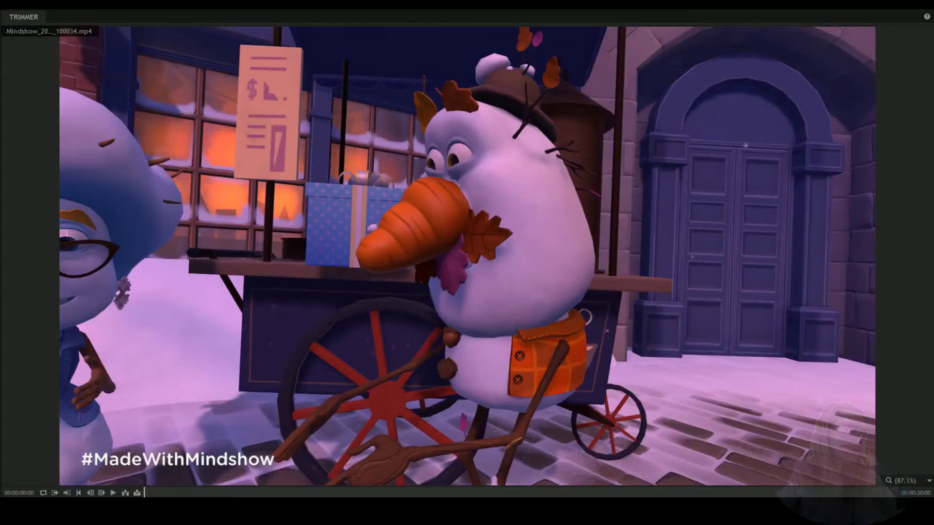
Set the in point of the Mindshow 100034 clip to 00:00:13:22 in the Trimmer and play it from there.
click(15, 16)
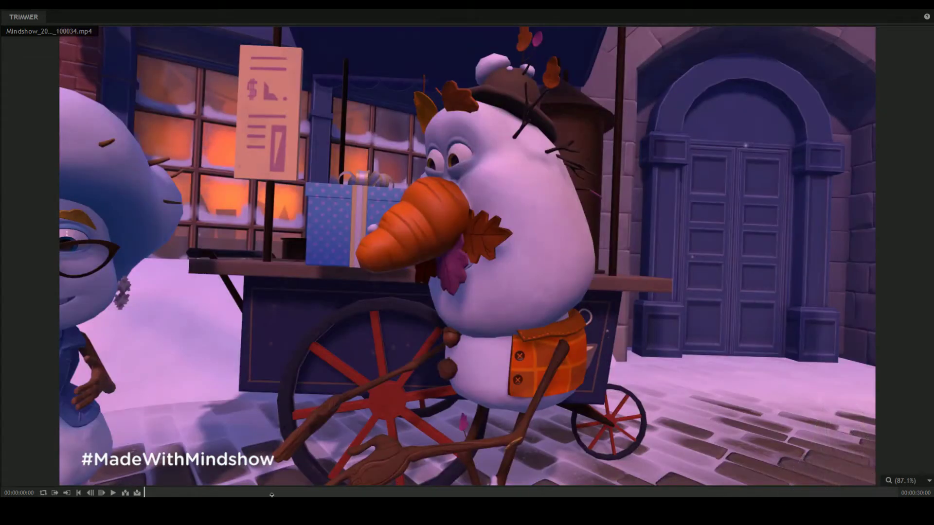
drag(261, 493, 496, 493)
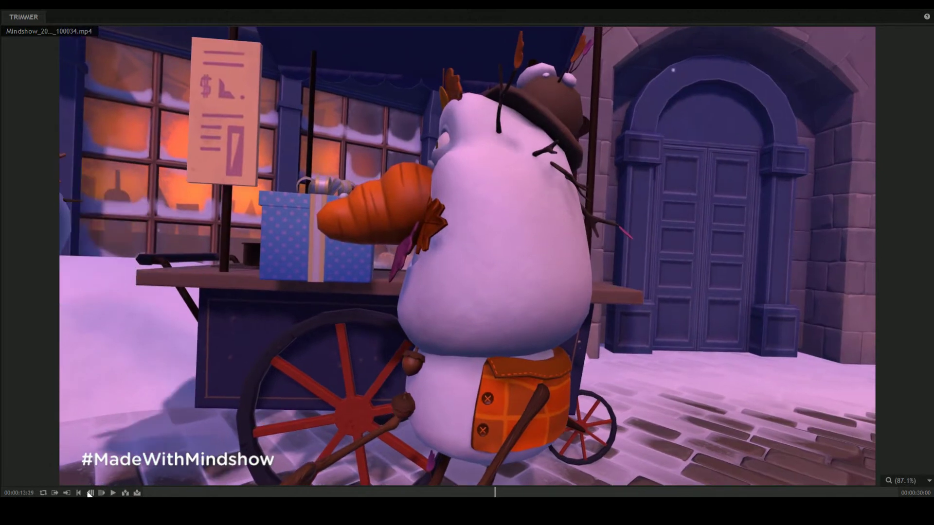
click(90, 492)
click(91, 493)
click(90, 493)
click(90, 493)
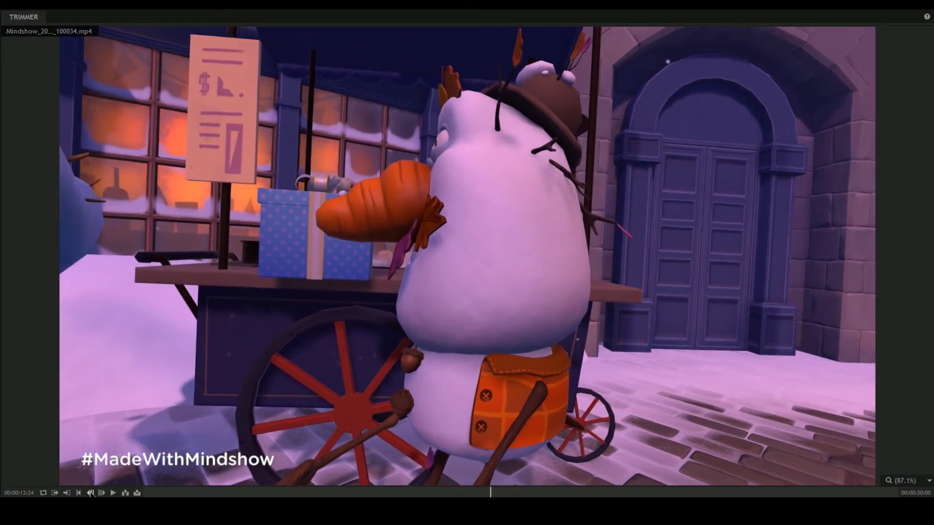
click(91, 493)
click(90, 493)
click(90, 493)
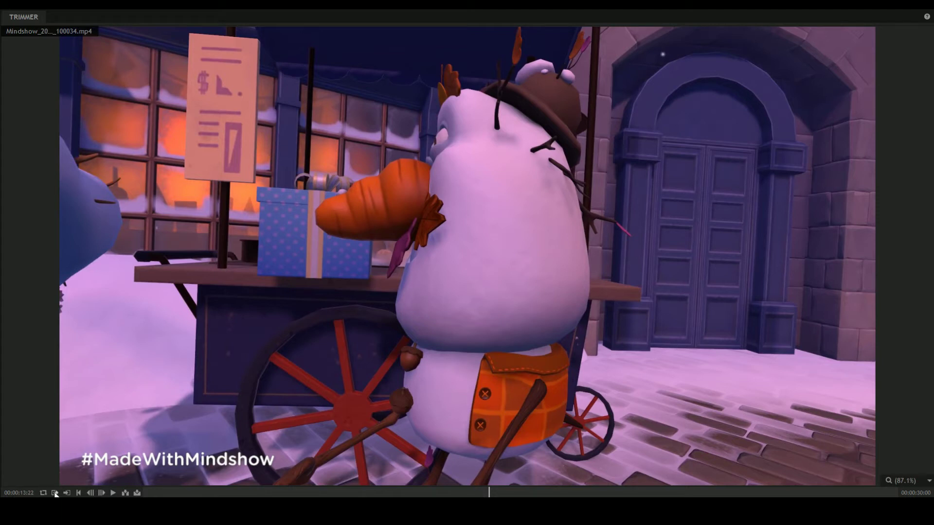
click(55, 493)
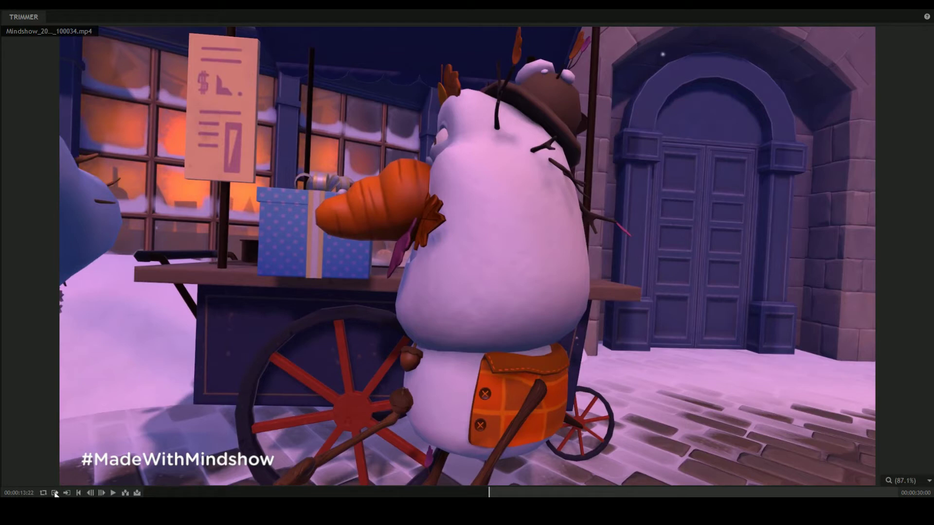
click(113, 493)
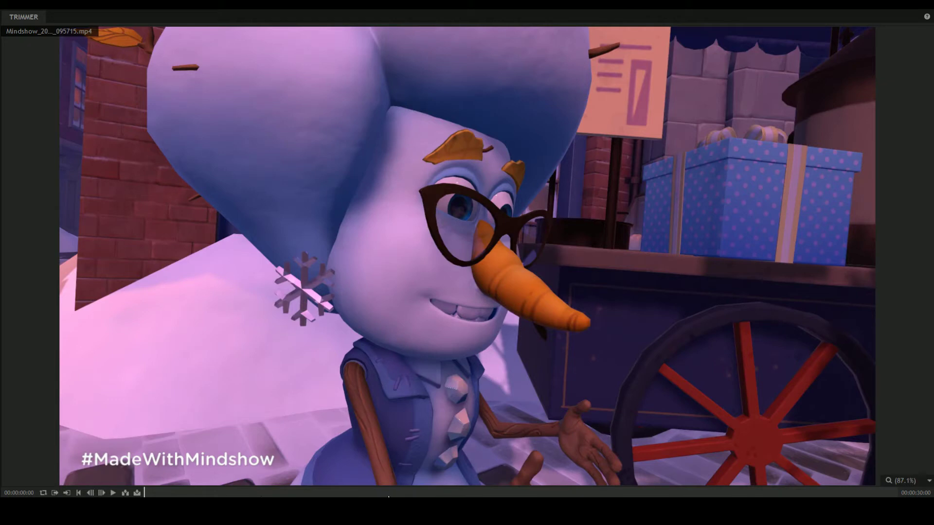
Set the in point of the Mindshow 095715 clip to 00:00:23:24 in the Trimmer and play it from there.
click(609, 493)
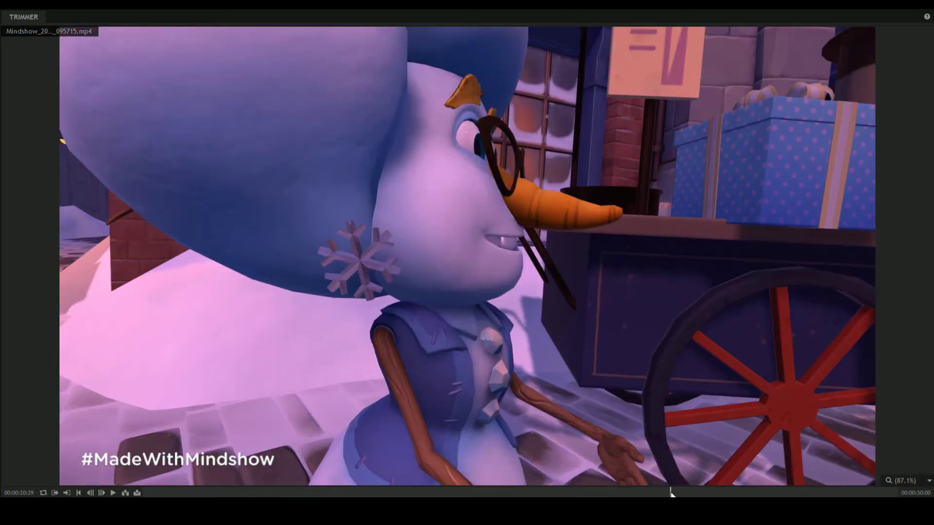
click(702, 492)
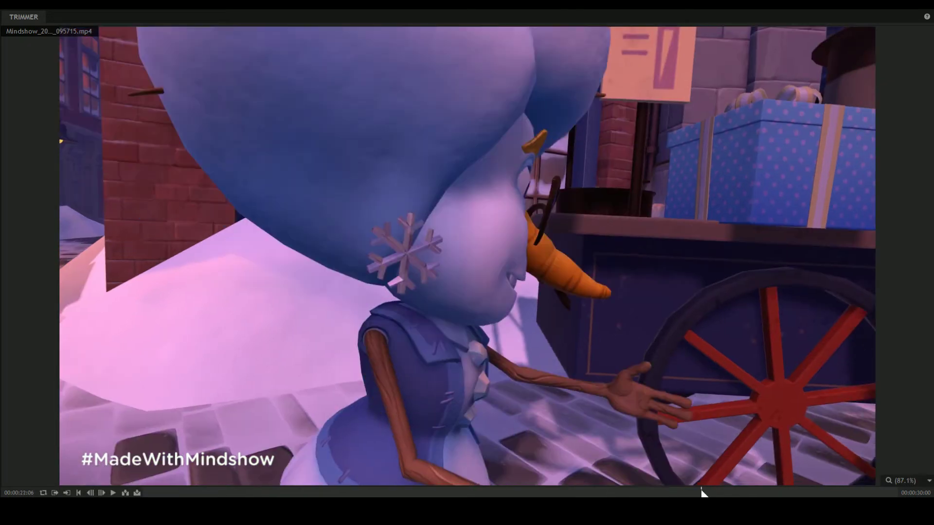
click(717, 493)
click(725, 493)
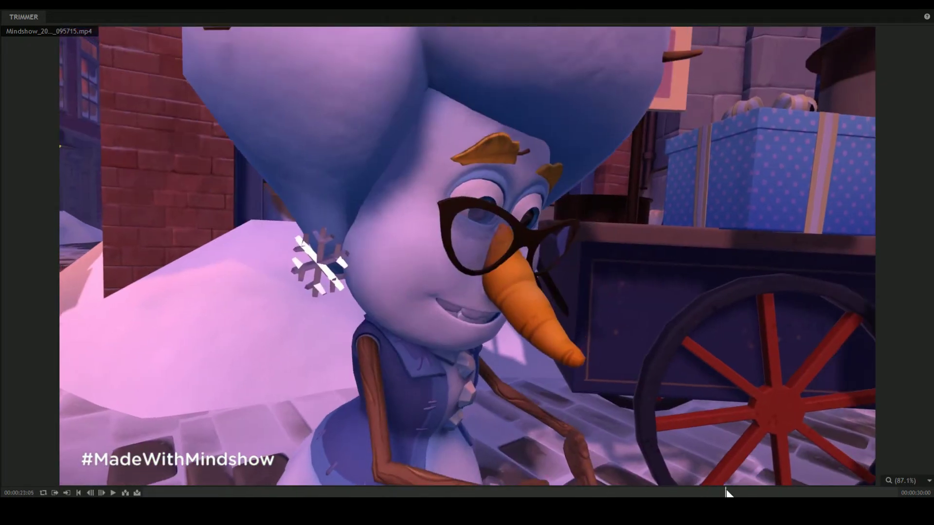
click(734, 493)
click(741, 493)
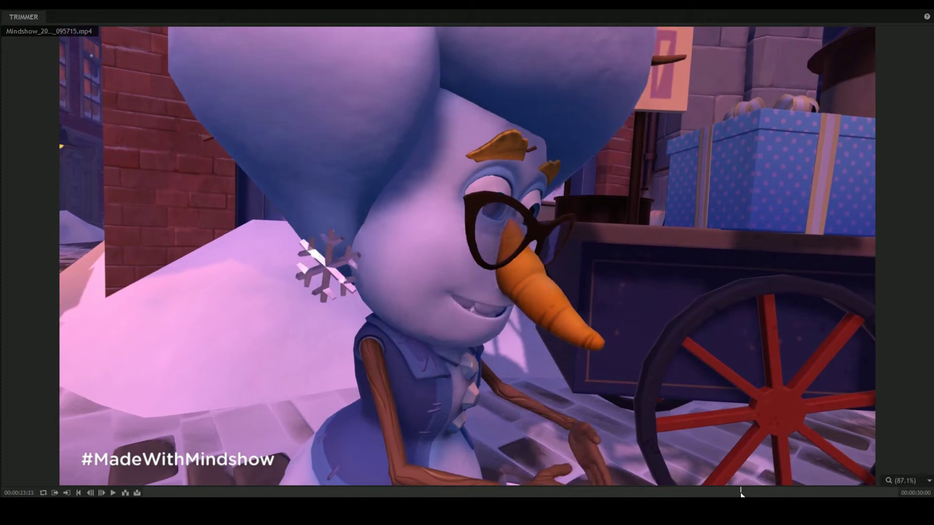
click(101, 493)
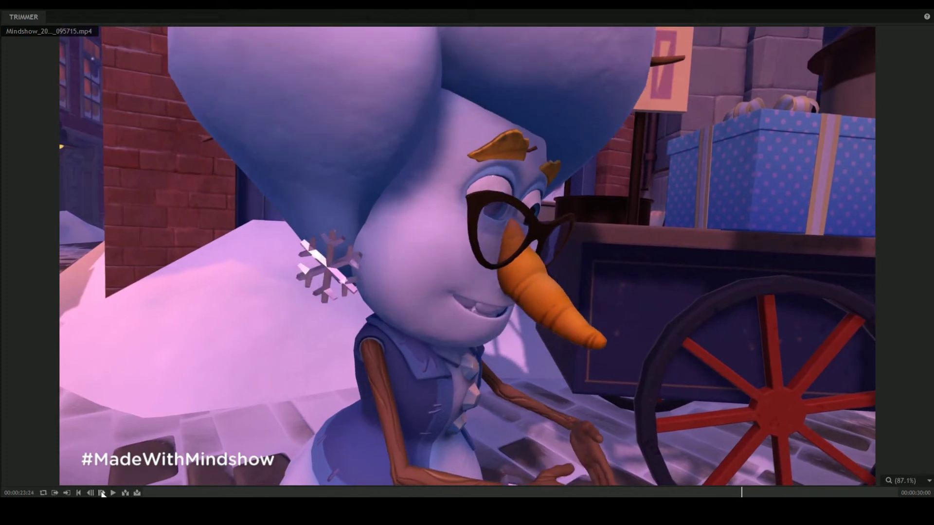
click(55, 494)
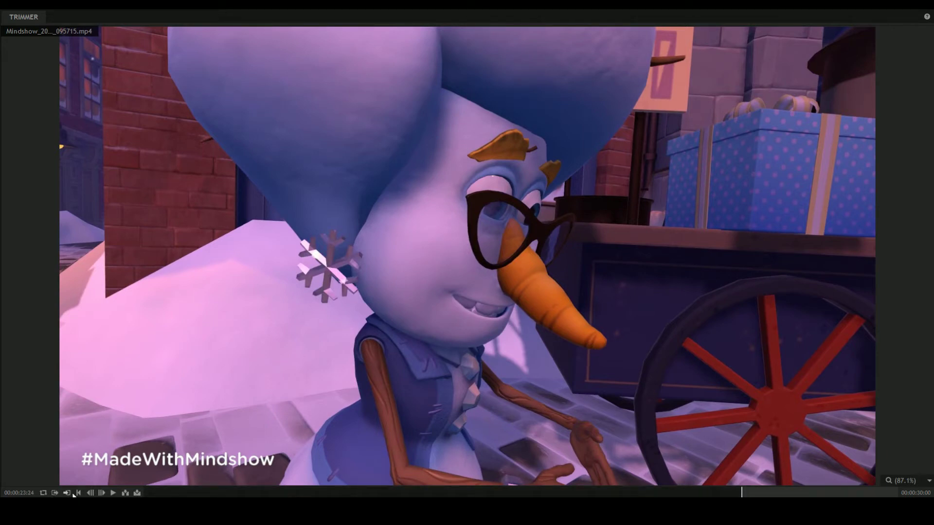
click(114, 494)
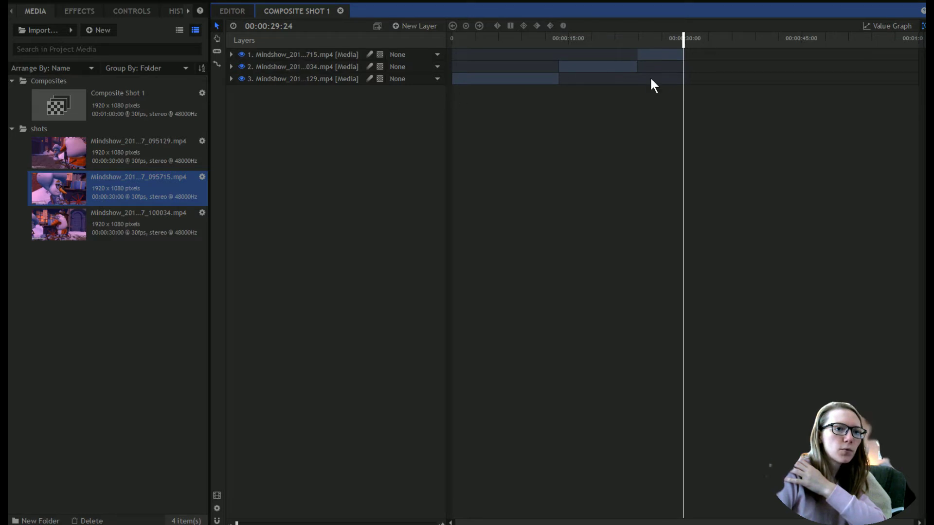
Place the composite shot at the start of the Video 1 and Audio 1 tracks and return the playhead to 00:00:00:00.
drag(684, 41, 402, 44)
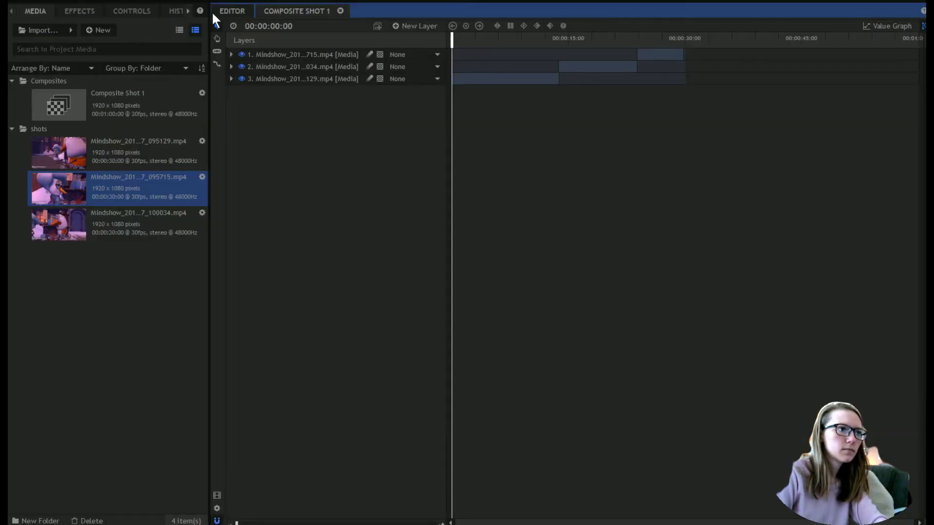
click(231, 10)
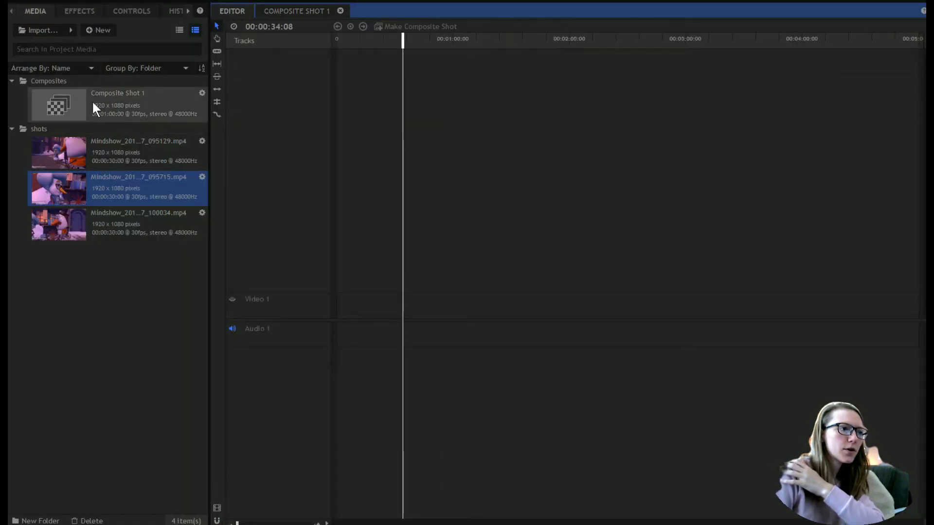
drag(122, 102, 332, 311)
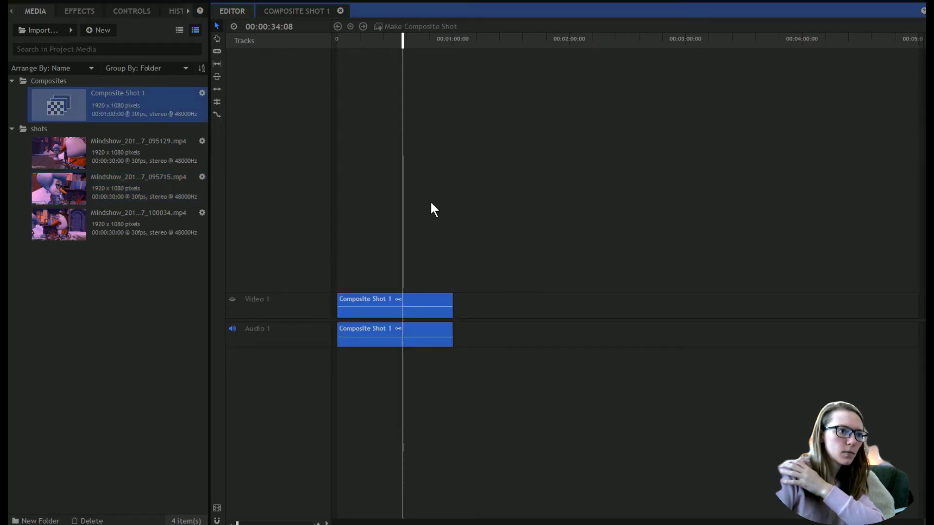
drag(400, 47, 316, 42)
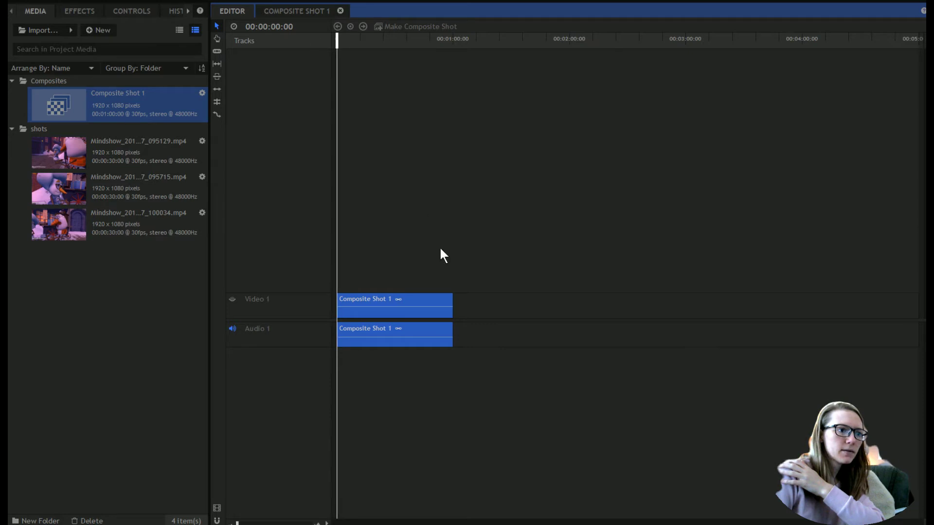
click(608, 393)
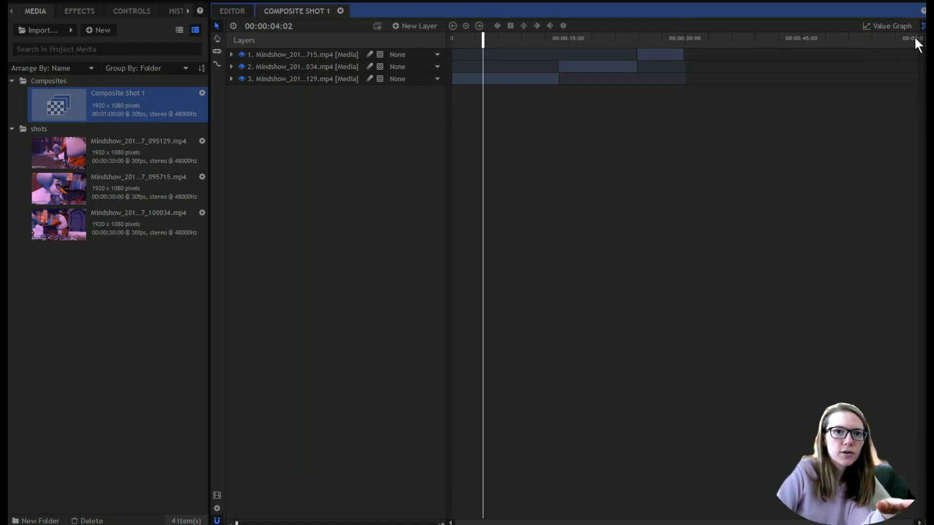
Shorten the composite shot's work area to the end of its last layer and scrub the Editor timeline around 30 seconds.
drag(915, 39, 682, 39)
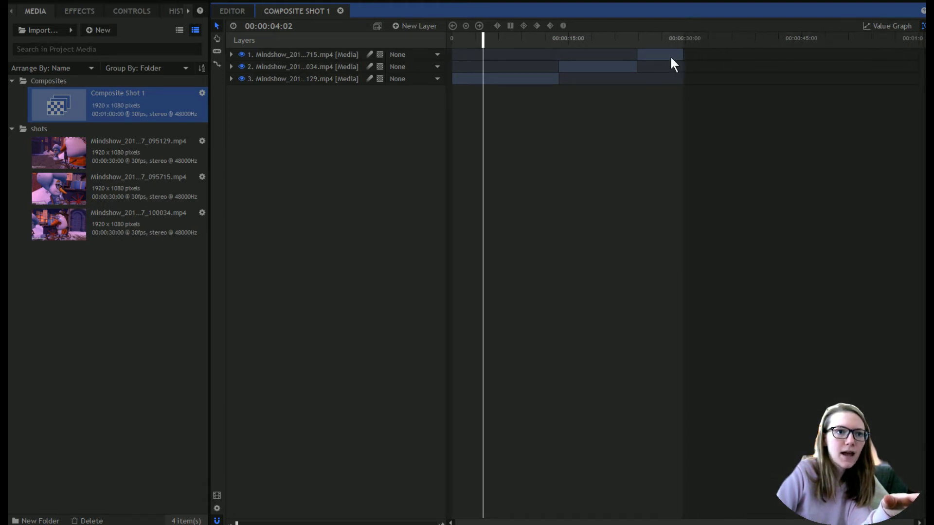
click(232, 11)
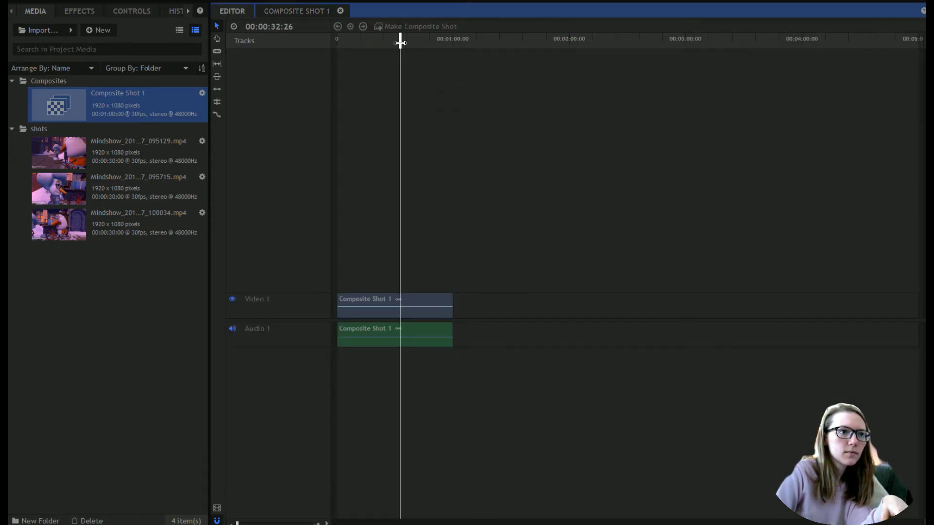
mouse_move(401, 43)
mouse_down()
mouse_move(422, 52)
mouse_move(364, 52)
mouse_move(393, 53)
mouse_up()
Align the end of the composite shot's work area exactly with the end of the Mindshow 095715 layer.
click(285, 11)
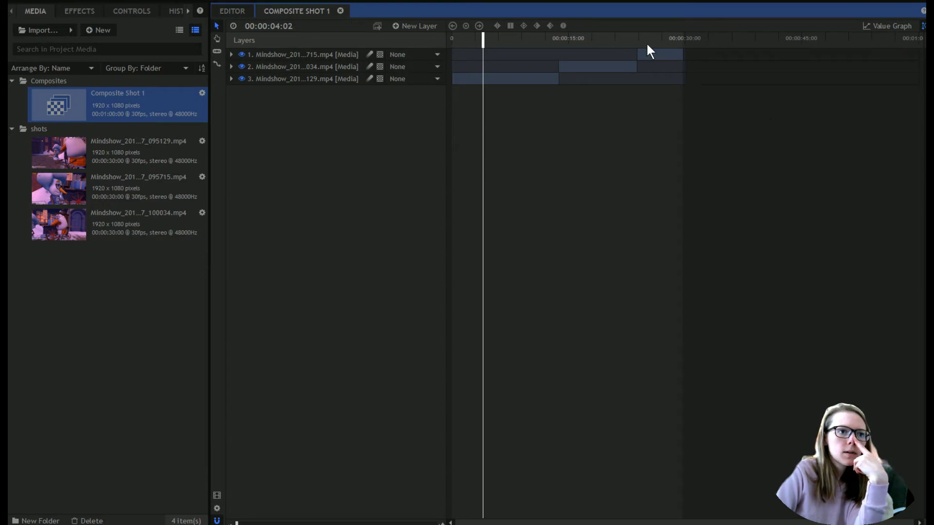
click(658, 39)
click(677, 39)
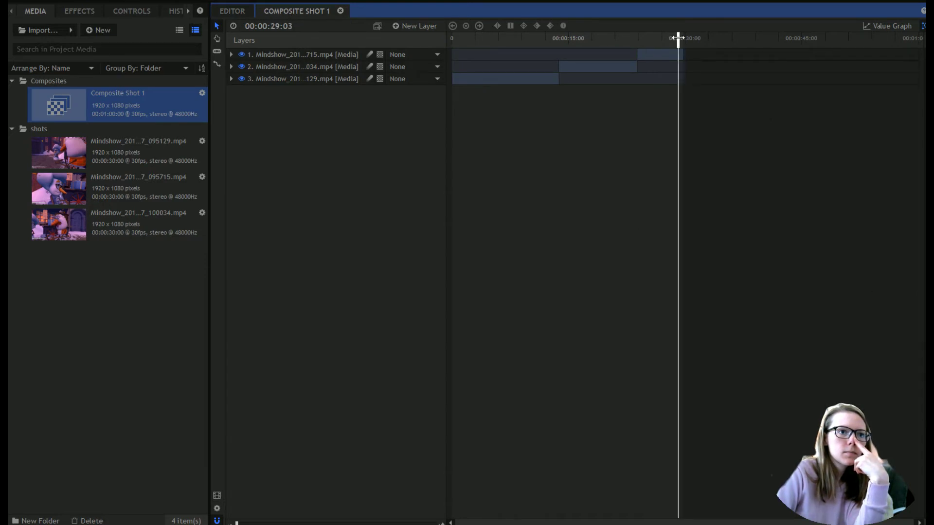
click(686, 38)
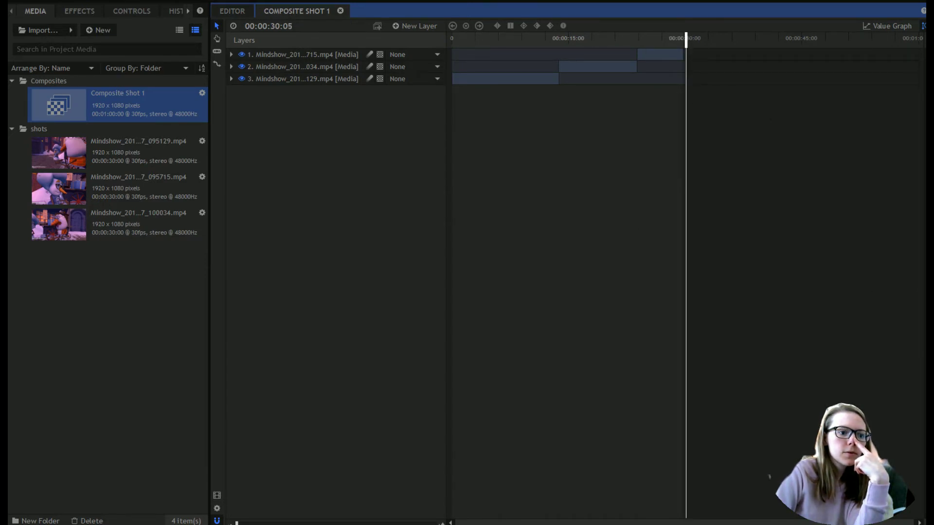
click(442, 524)
click(443, 524)
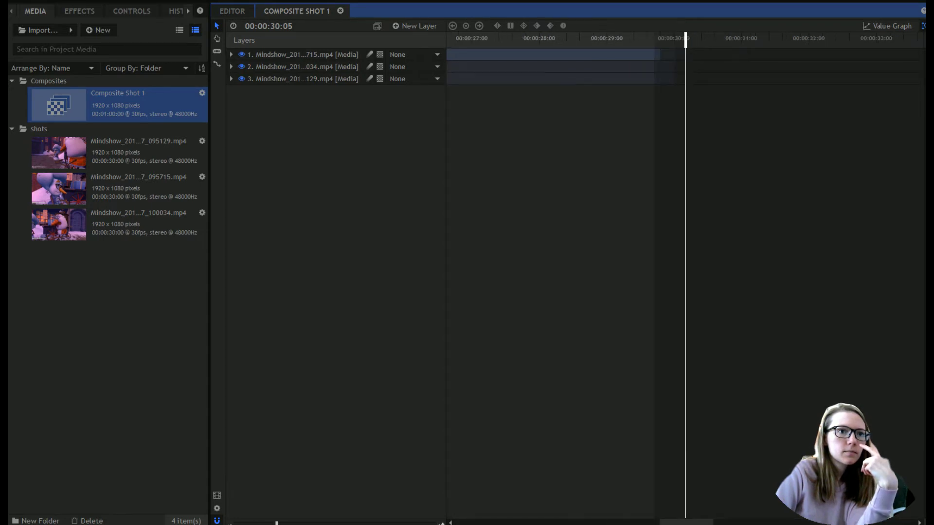
click(442, 524)
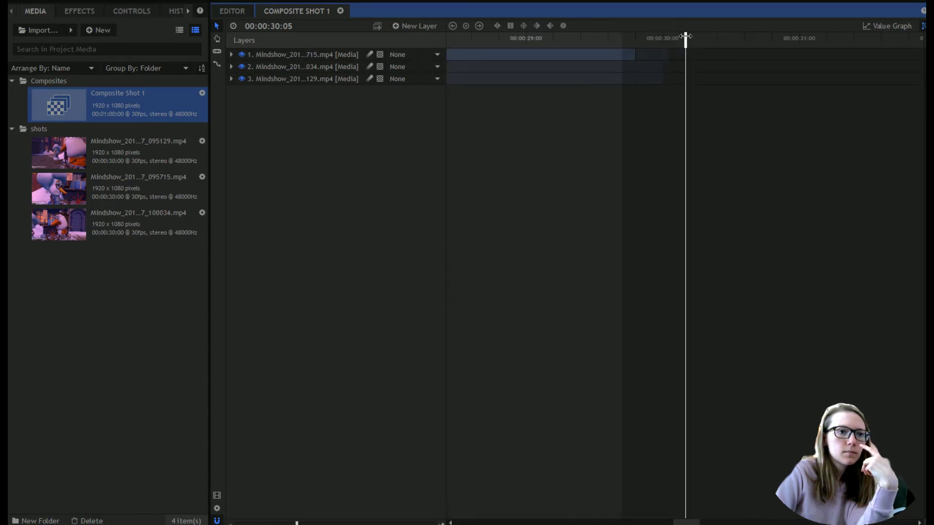
drag(621, 36, 634, 35)
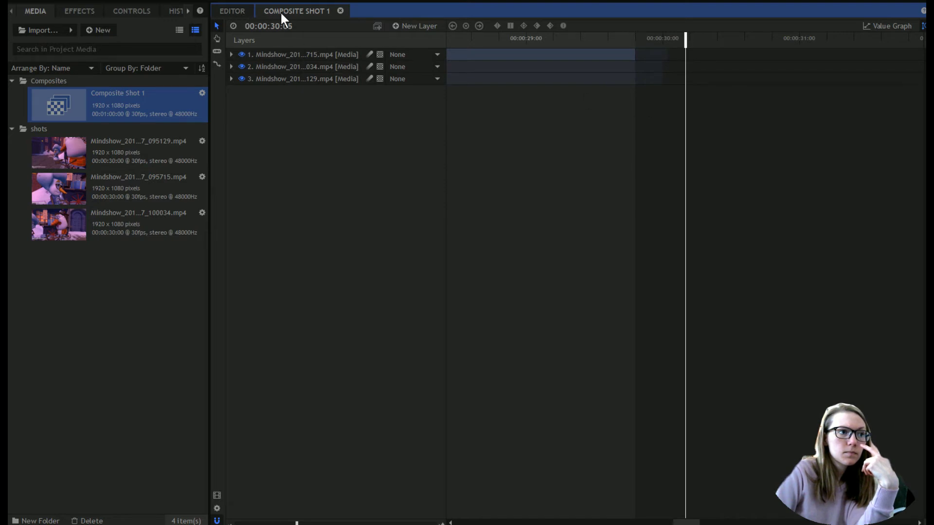
Position the Editor timeline's playhead frame by frame at 00:00:29:23, near the end of the composite shot's footage.
click(235, 6)
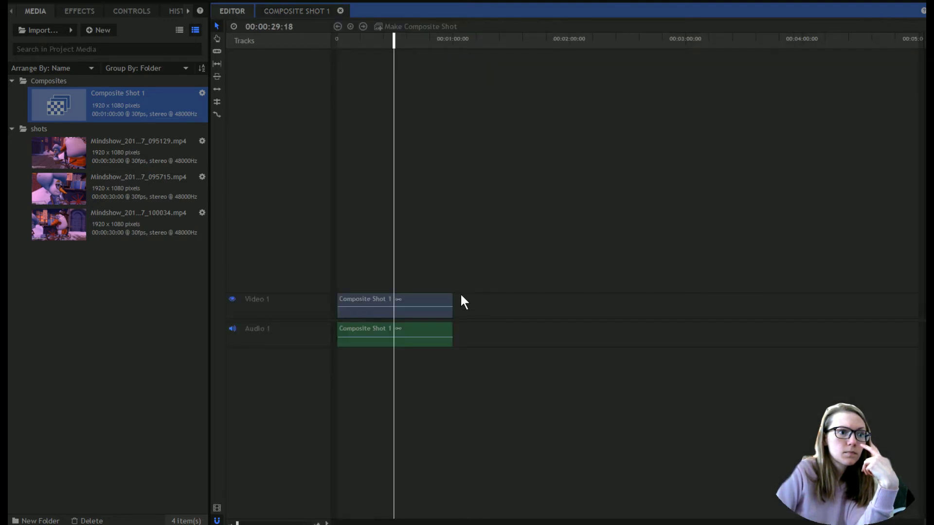
drag(446, 45, 405, 44)
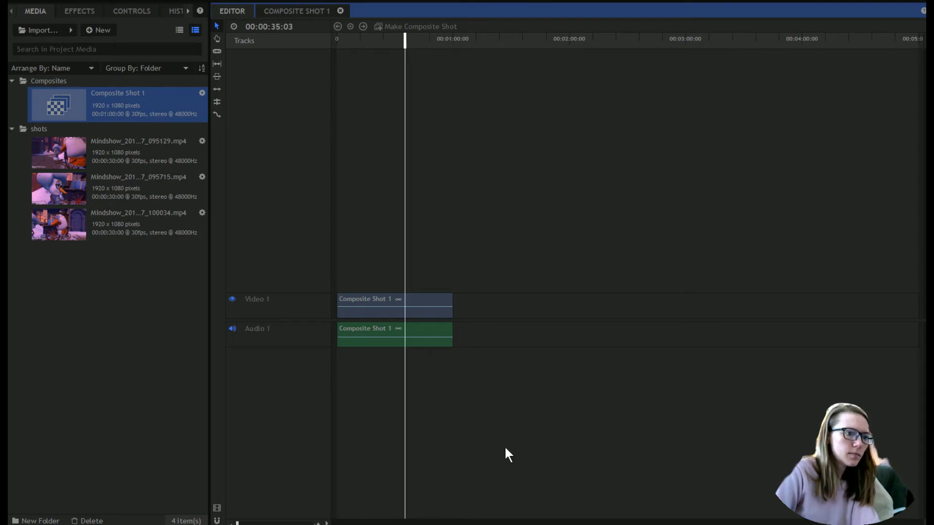
mouse_move(405, 36)
mouse_down()
mouse_move(378, 35)
mouse_move(390, 38)
mouse_up()
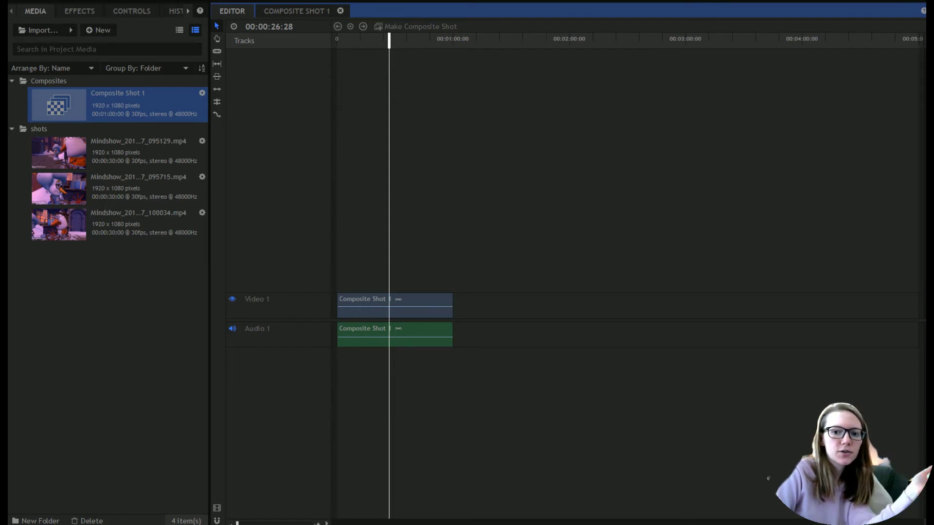
key(Right)
key(Right)
key(Right)
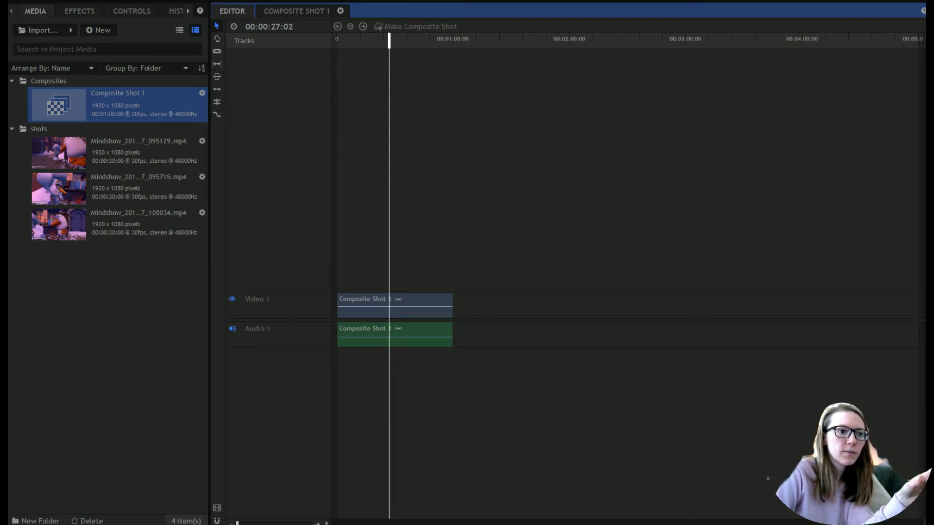
key(Right)
key(Right)
key(Right)
key(Right)
key(Right)
key(Right)
key(Right)
key(Right)
key(Right)
key(Right)
key(Right)
key(Right)
key(Right)
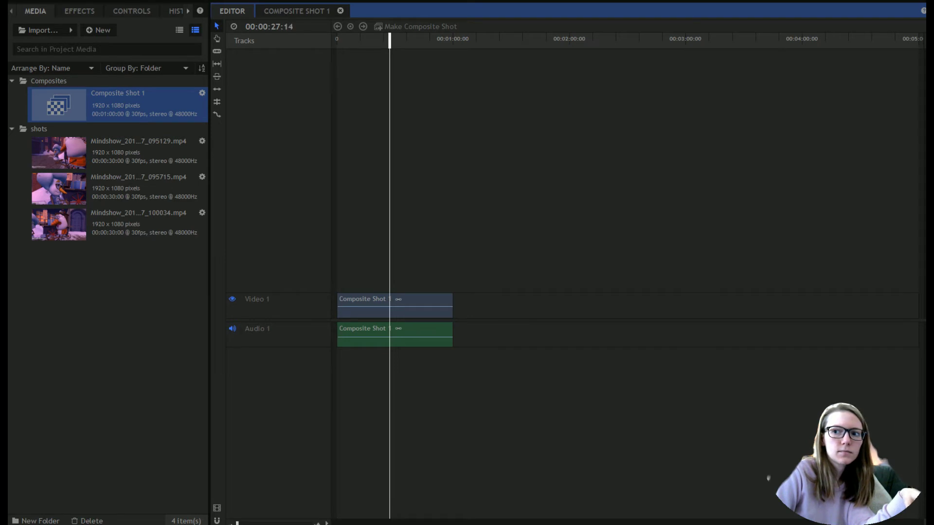
key(Right)
key(Right)
key(Right)
key(Right)
key(Right)
key(Right)
key(Right)
key(Right)
key(Right)
key(Right)
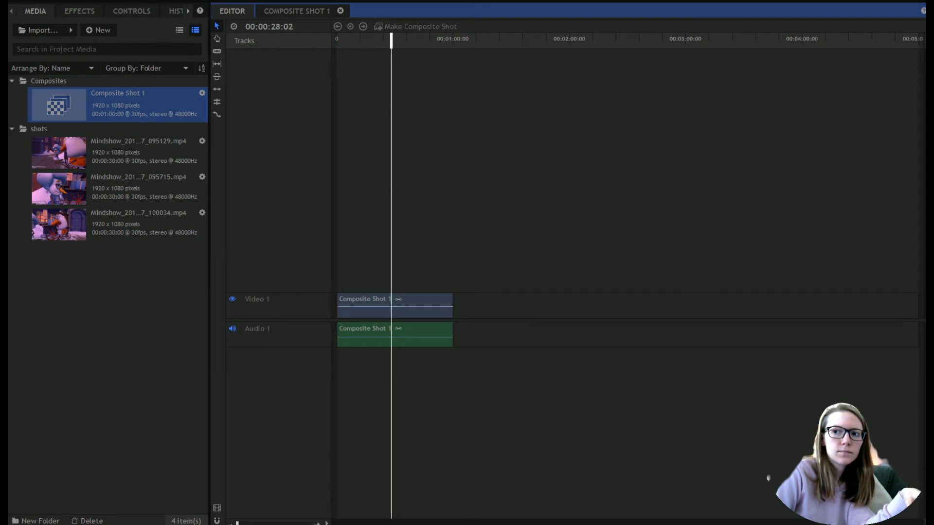
key(Right)
key(Right)
key(Right)
key(Right)
key(Right)
key(Right)
key(Right)
key(Right)
key(Right)
key(Right)
key(Right)
key(Right)
key(Right)
key(Right)
key(Right)
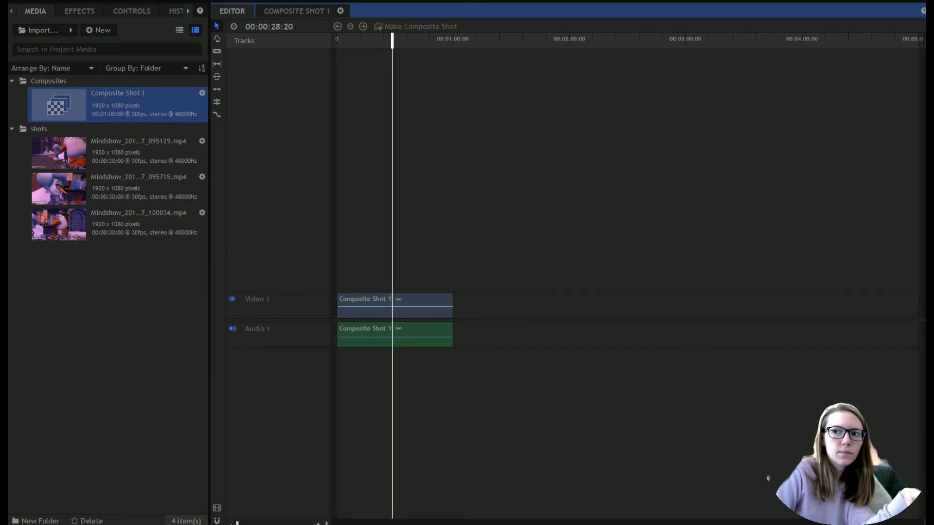
key(Right)
key(Right)
key(Right)
key(Right)
key(Right)
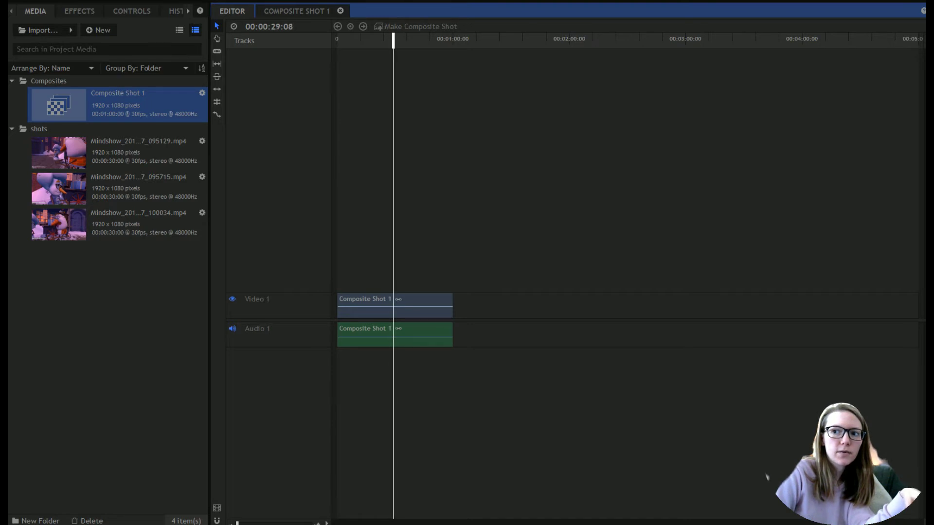
key(Right)
key(Right)
key(Right)
key(Right)
key(Right)
key(Right)
key(Right)
key(Right)
key(Right)
key(Right)
key(Right)
key(Right)
key(Right)
key(Right)
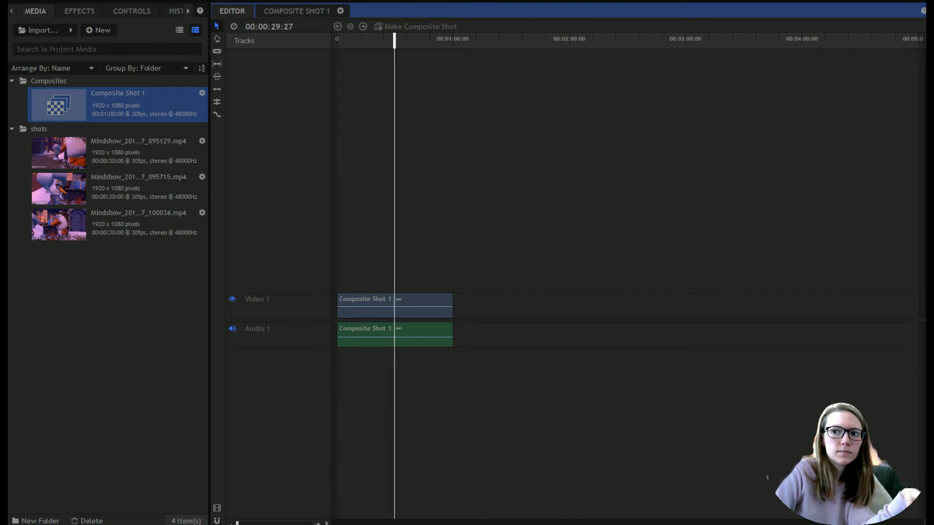
key(Left)
key(Left)
key(Left)
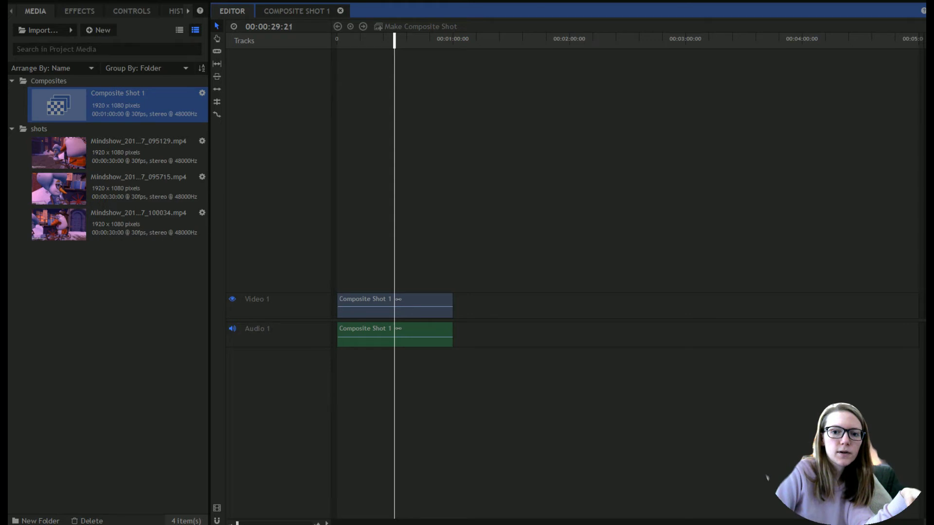
key(Left)
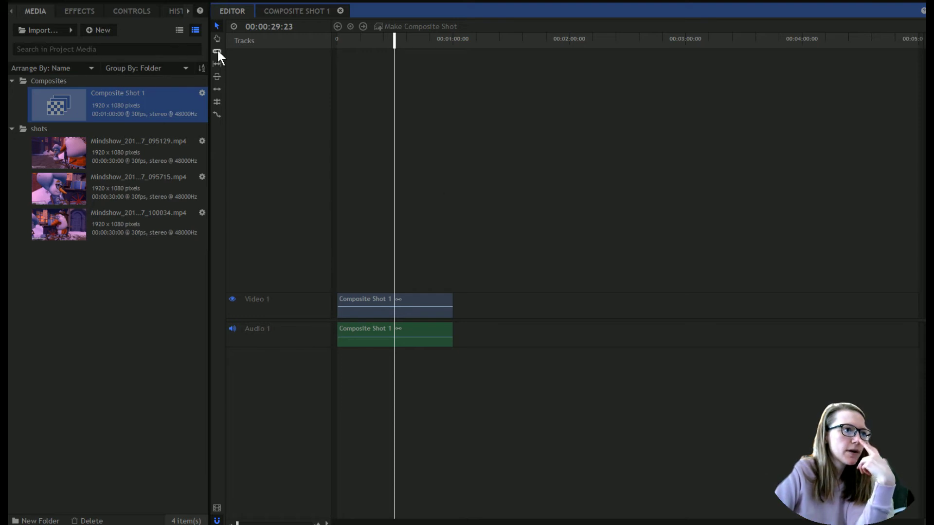
Slice the composite shot at 00:00:29:23 and delete the part after the cut, returning the playhead to the timeline start.
click(396, 298)
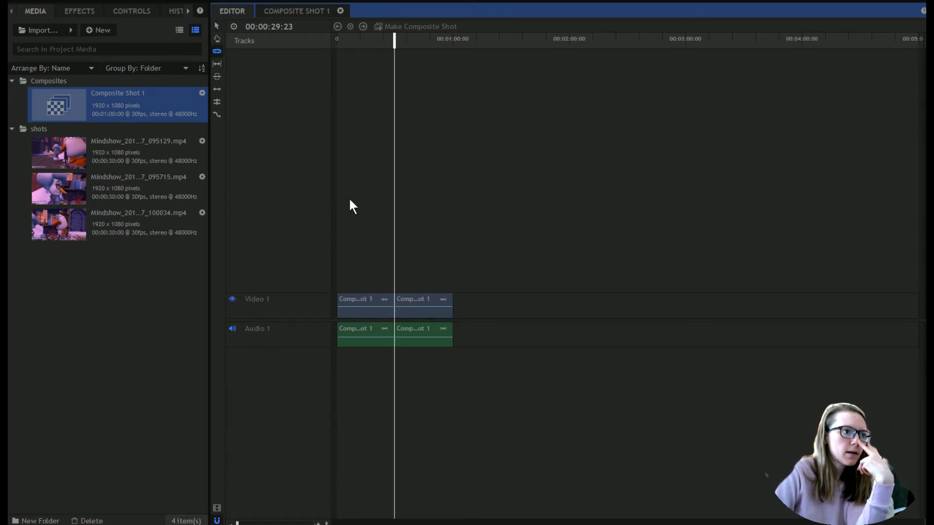
click(216, 26)
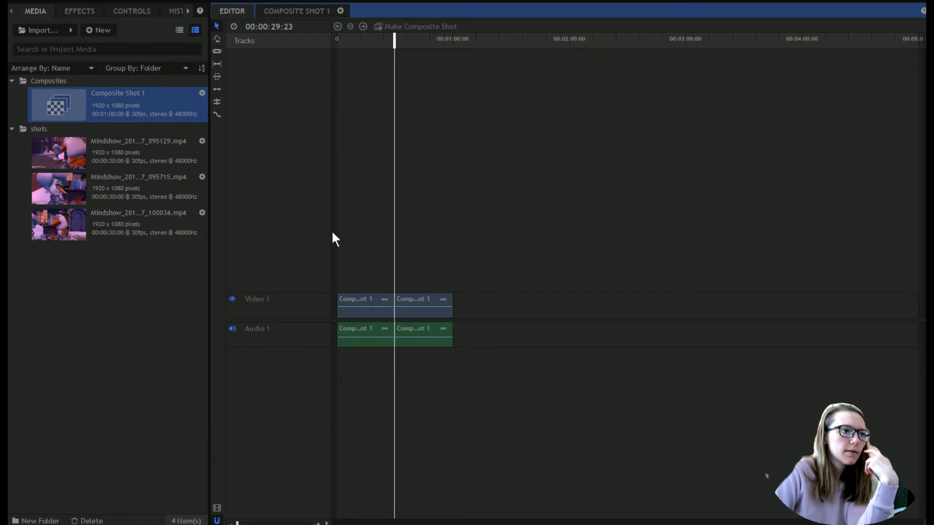
click(422, 301)
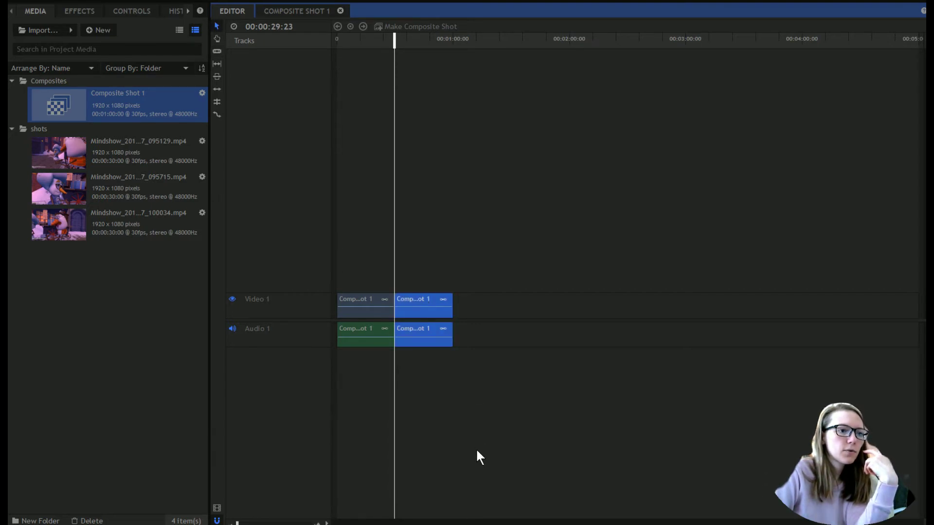
key(Delete)
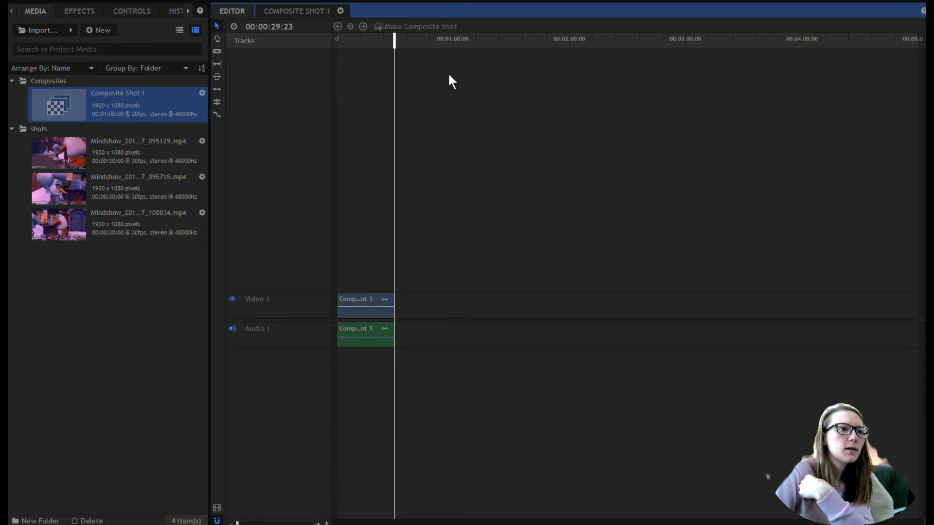
drag(395, 39, 358, 43)
key(Home)
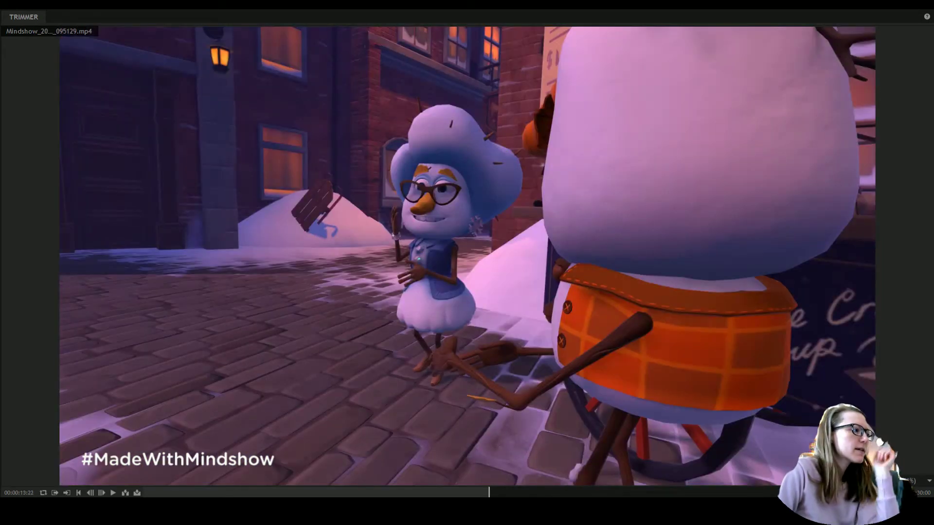
Set the in point of the Mindshow 095129 clip to 00:00:00:23 in the Trimmer and move further into the clip.
click(174, 493)
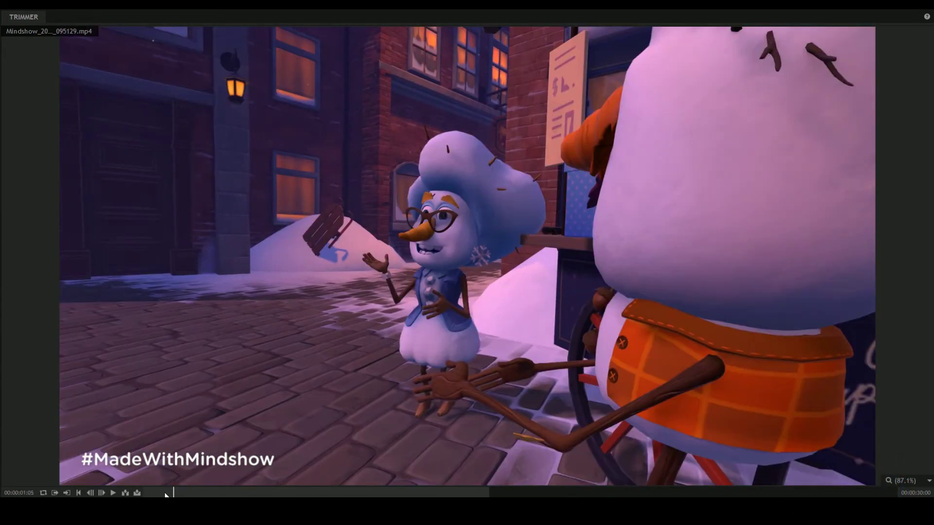
click(164, 492)
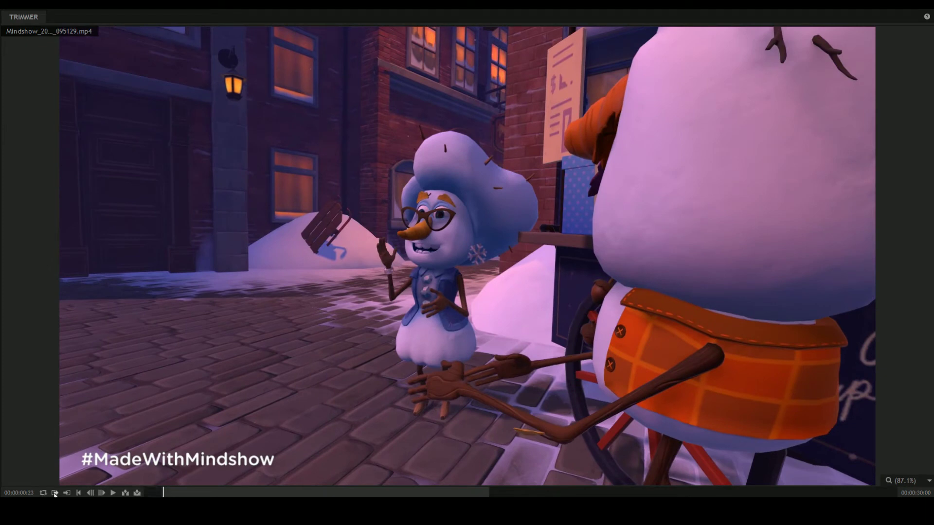
click(300, 492)
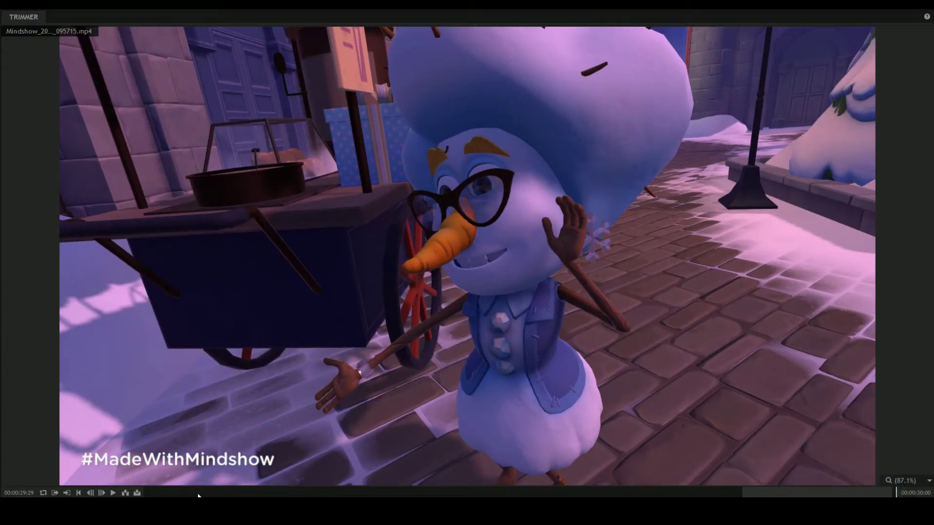
Set the in point of the Mindshow 095715 clip to 00:00:06:06 and its out point to 00:00:11:23 in the Trimmer.
drag(235, 493, 307, 496)
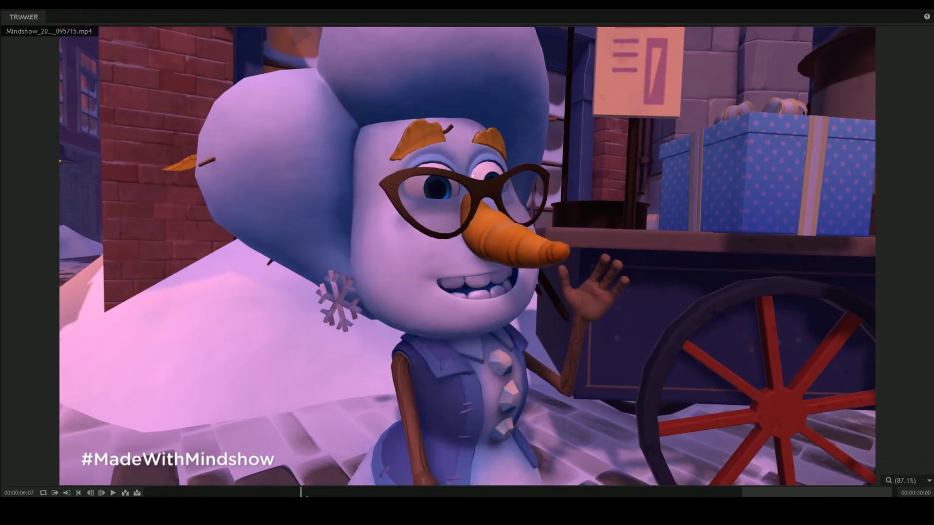
click(90, 493)
click(55, 493)
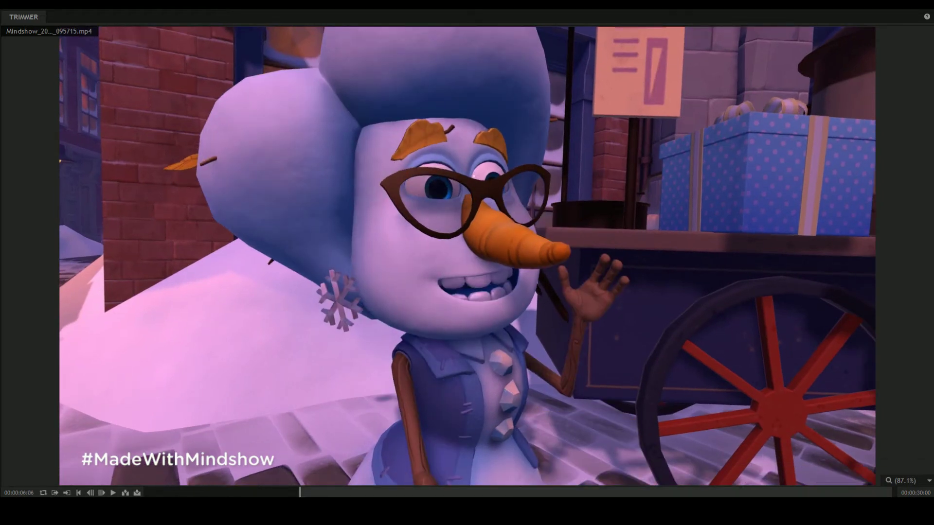
click(439, 493)
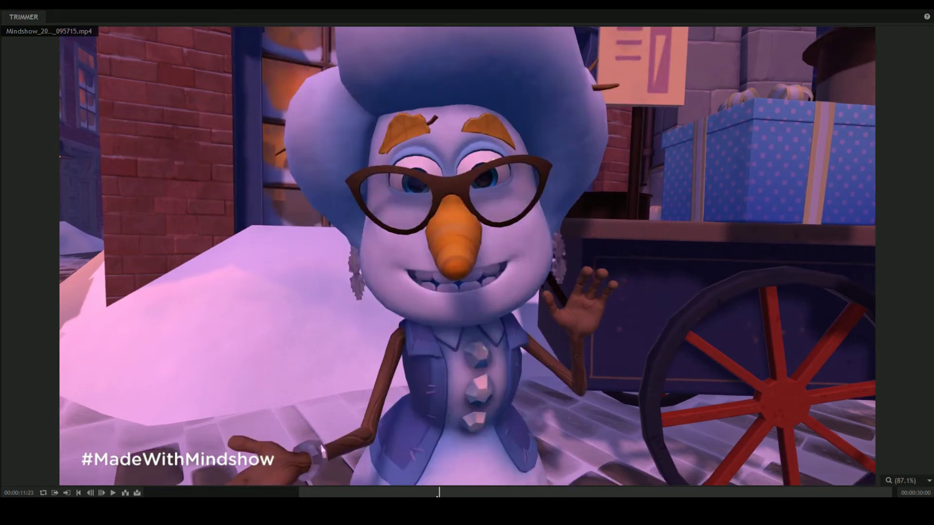
click(67, 493)
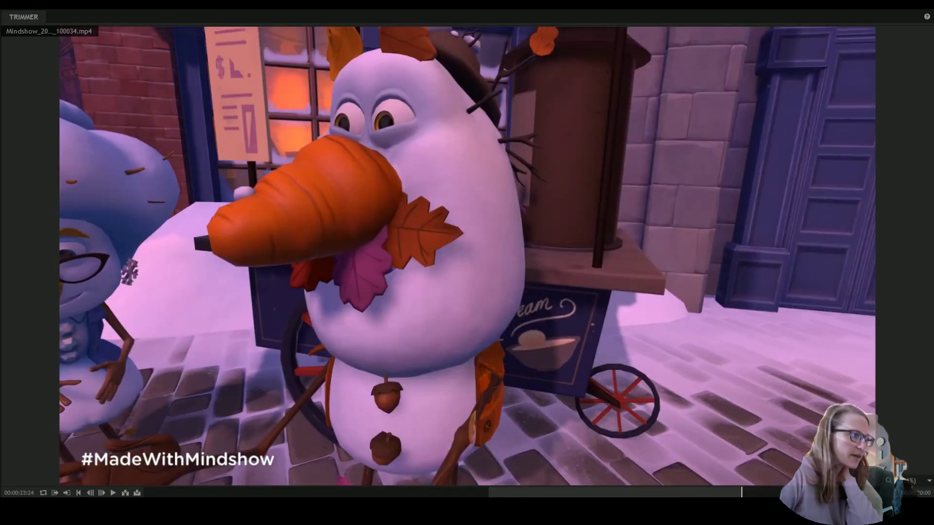
Set the in point of the Mindshow 100034 clip to 00:00:11:23 and its out point to 00:00:16:02 in the Trimmer.
click(432, 494)
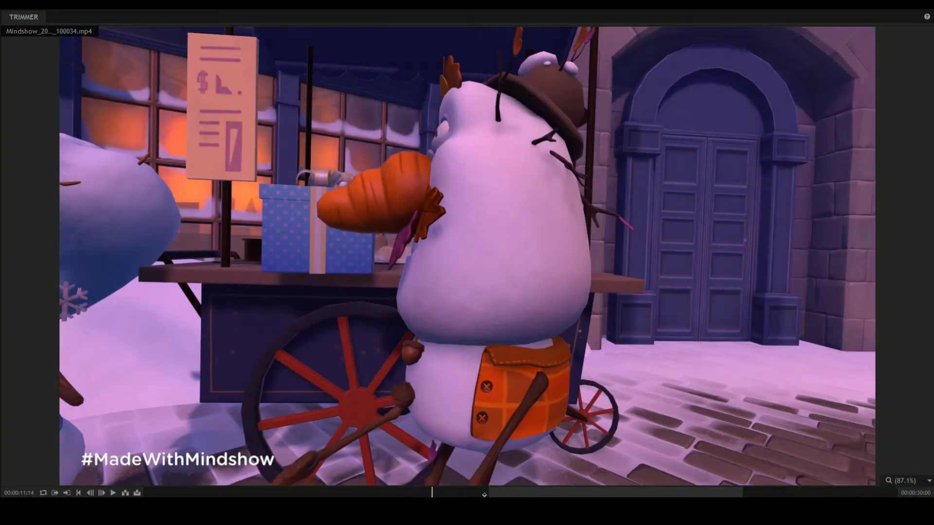
click(454, 494)
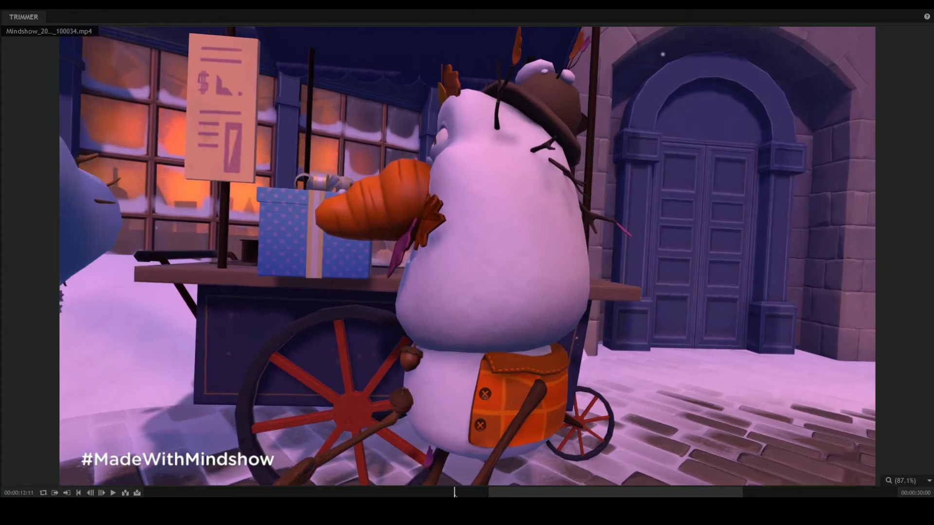
click(439, 493)
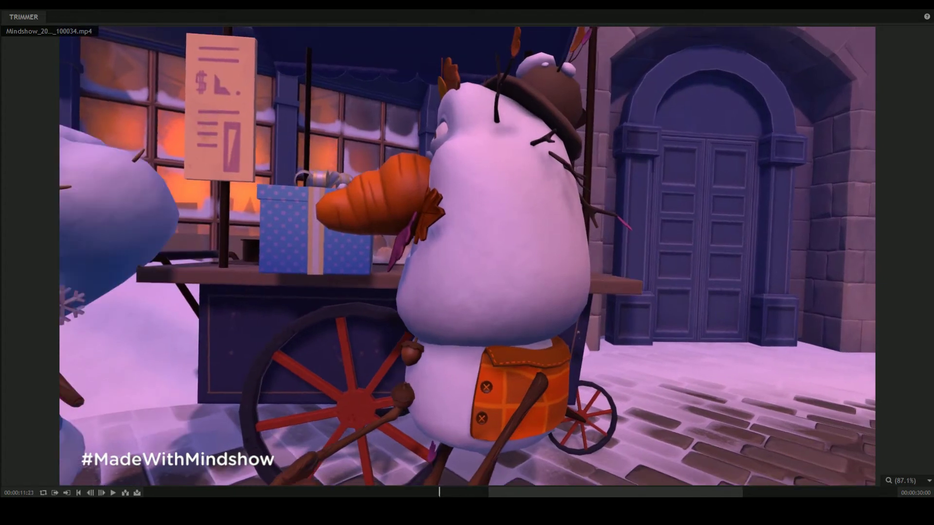
click(55, 494)
click(67, 493)
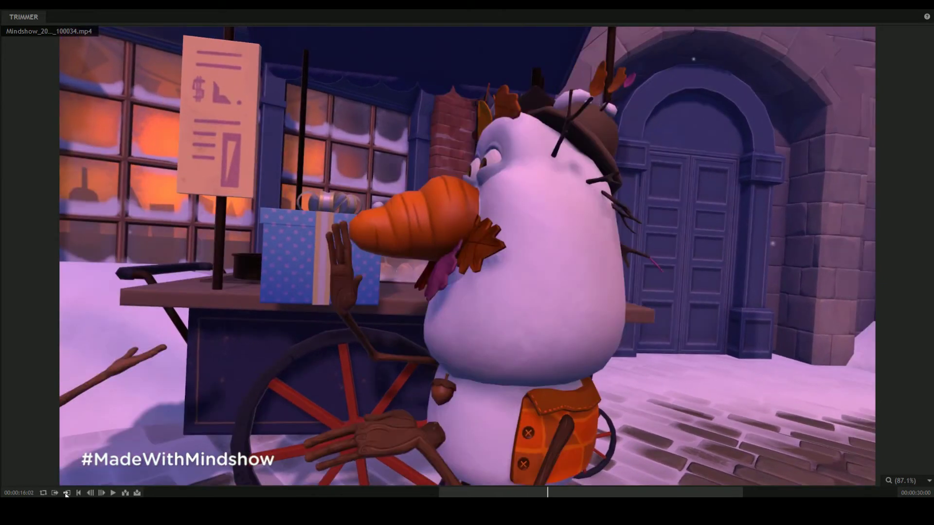
Mark the out point of the Mindshow 100034 clip at 00:00:16:02 in the Trimmer.
click(66, 494)
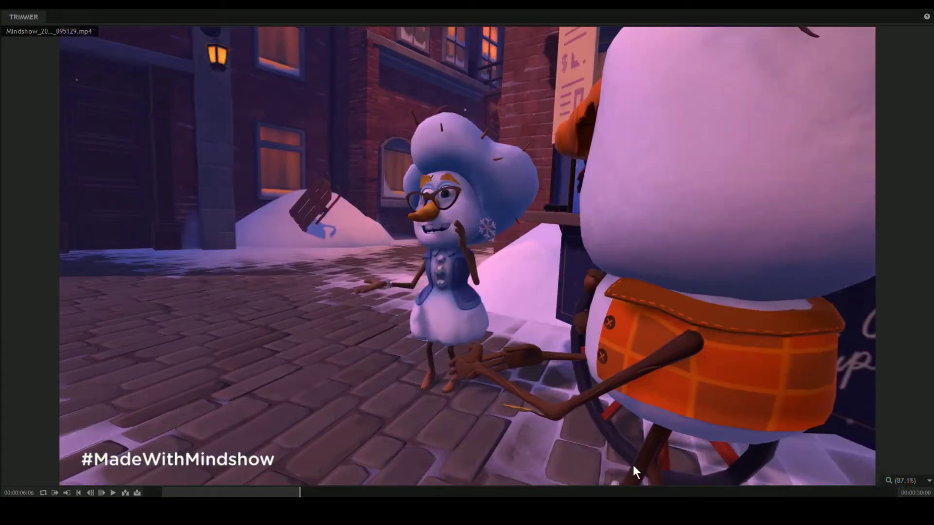
Set the in point of the Mindshow 095129 clip to 00:00:16:02 and its out point to 00:00:20:19 in the Trimmer.
mouse_move(557, 497)
mouse_down()
mouse_move(567, 495)
mouse_move(546, 494)
mouse_up()
click(102, 492)
click(102, 493)
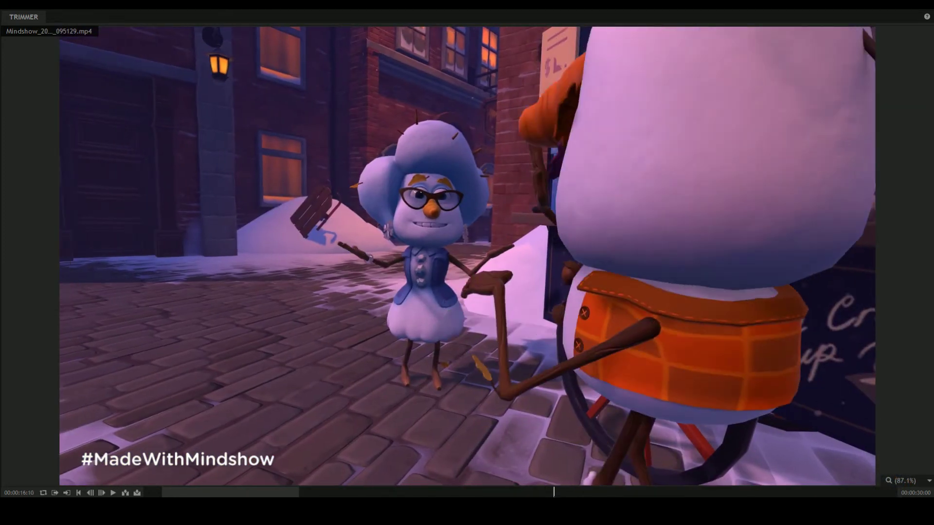
click(101, 492)
click(102, 493)
click(91, 493)
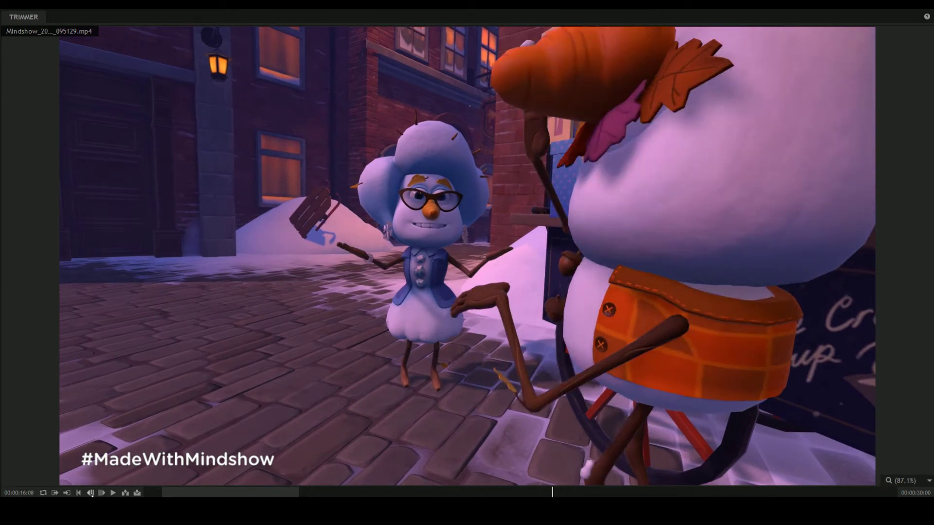
click(91, 493)
click(91, 492)
click(91, 493)
click(90, 493)
click(90, 493)
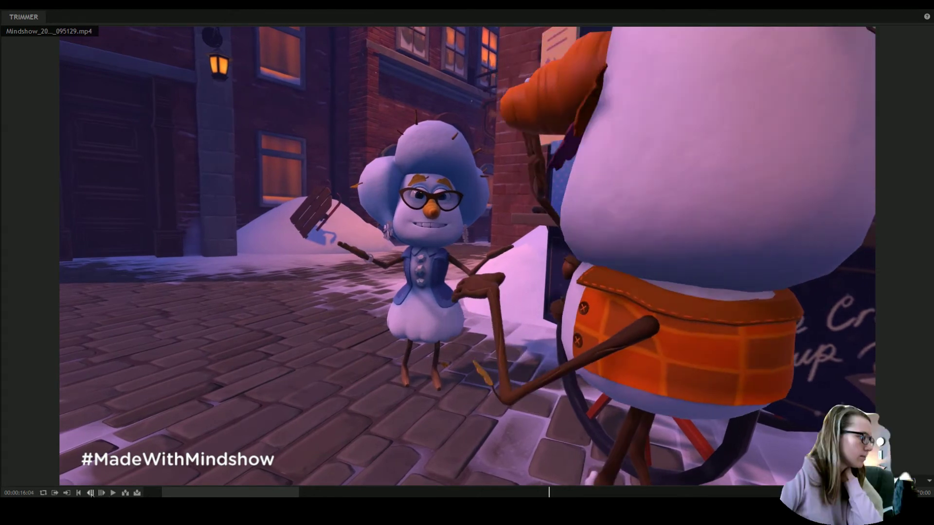
click(91, 493)
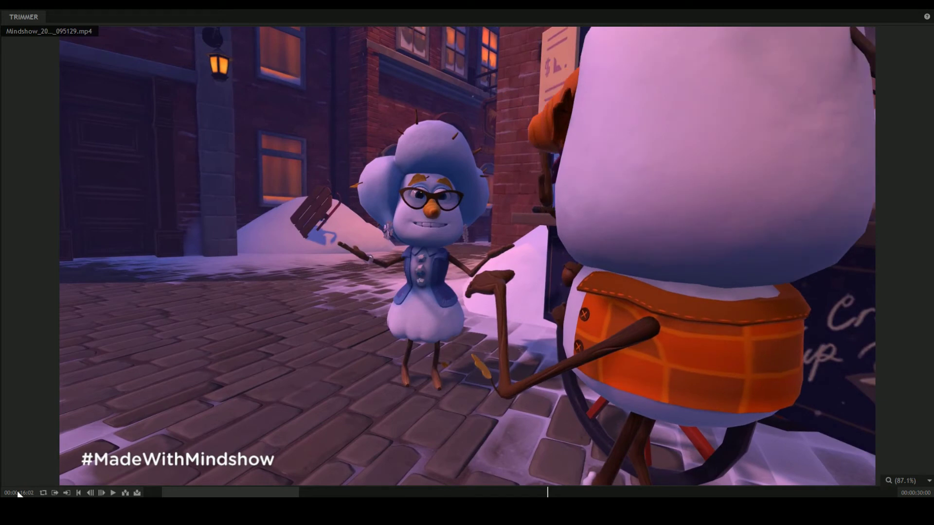
click(55, 493)
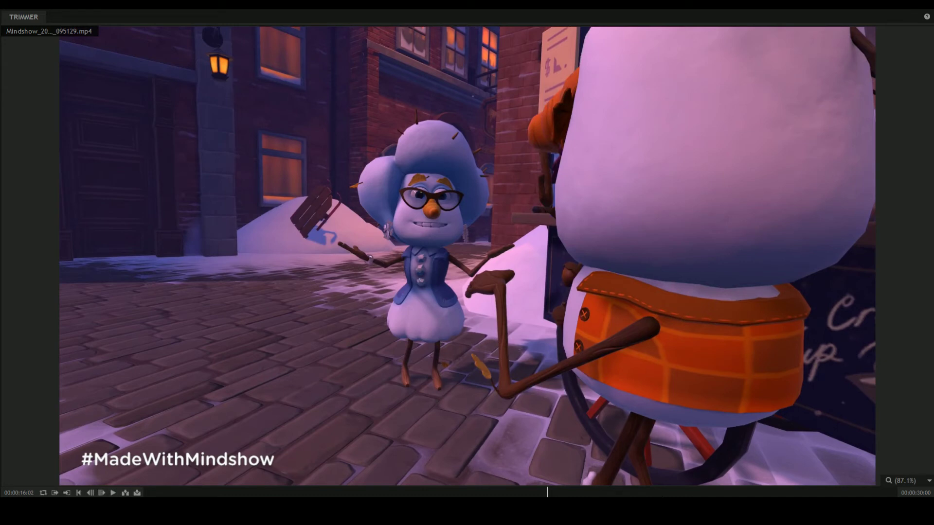
click(662, 496)
click(68, 493)
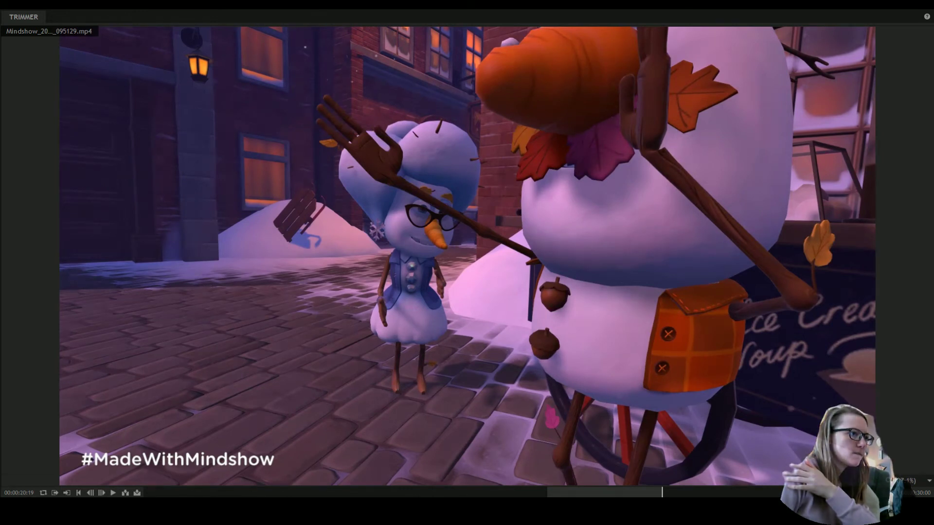
Set the in point of the Mindshow 095129 clip to 00:00:00:00 and shorten its range to the opening seconds.
drag(154, 492, 123, 493)
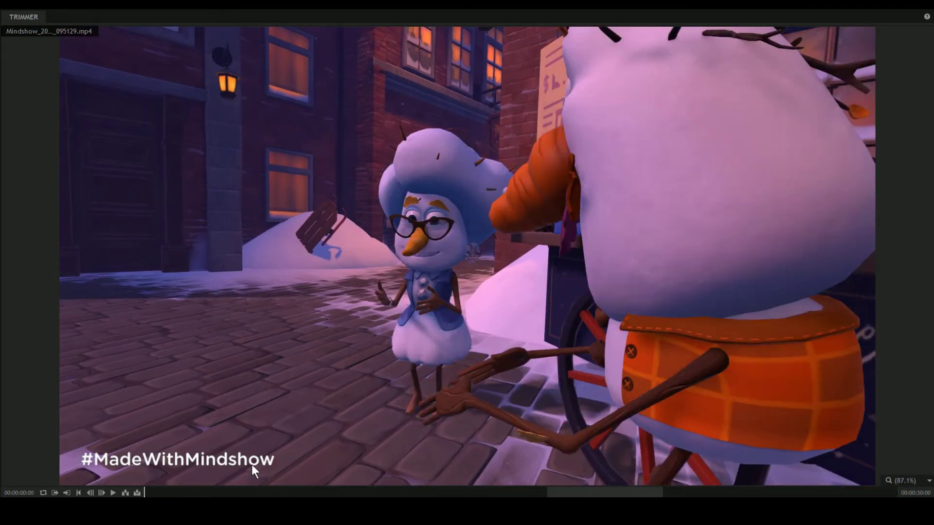
click(55, 494)
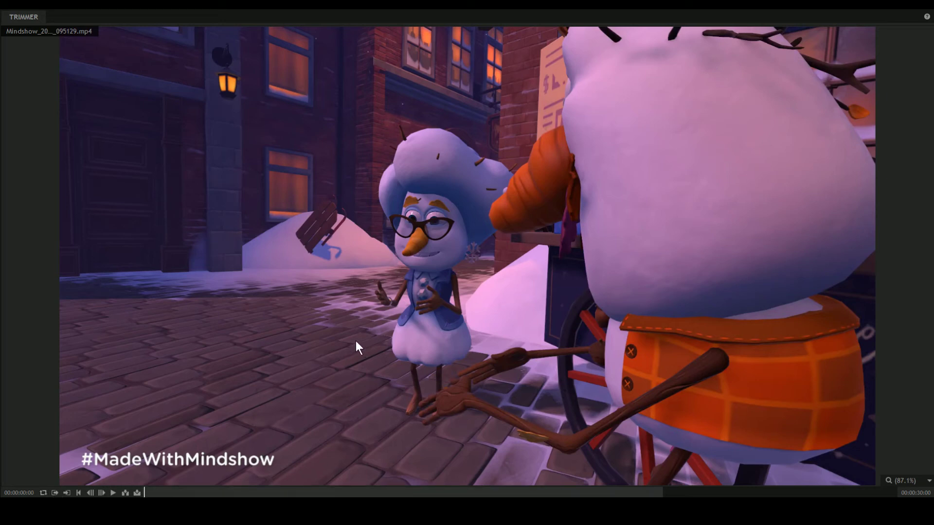
click(208, 493)
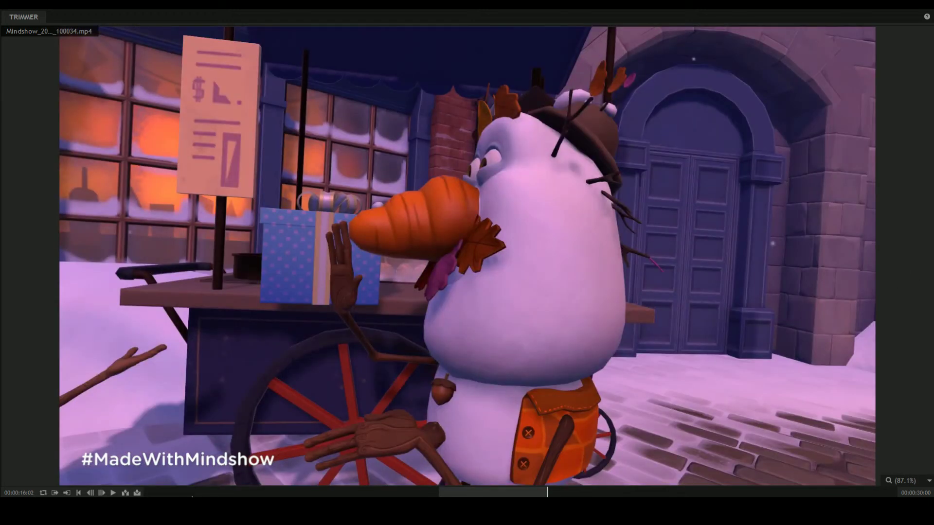
Set the in point of the Mindshow 100034 clip to 00:00:02:16 and its out point to 00:00:05:16 in the Trimmer.
click(196, 493)
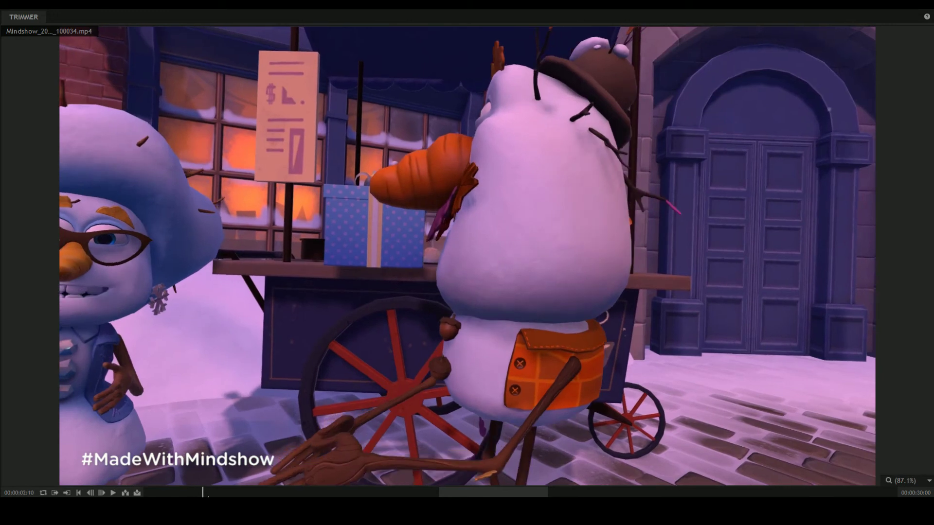
key(Left)
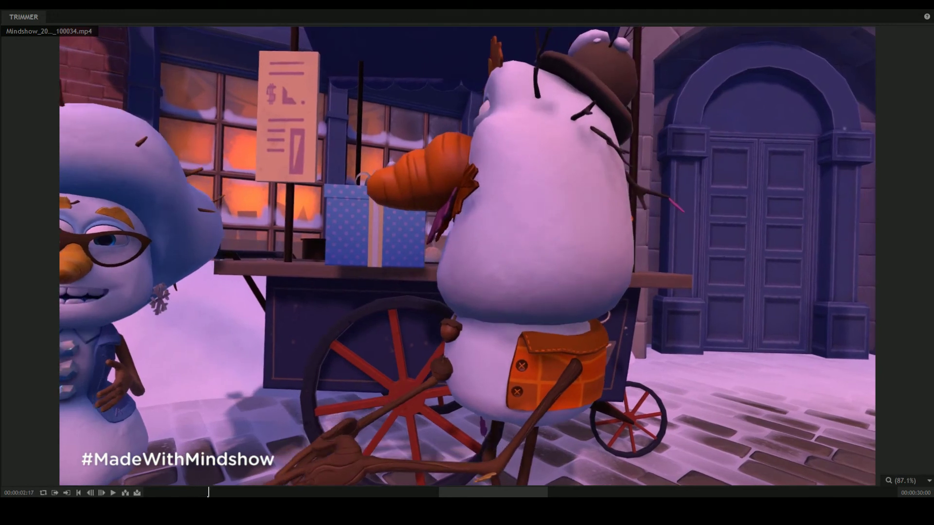
click(90, 493)
click(54, 493)
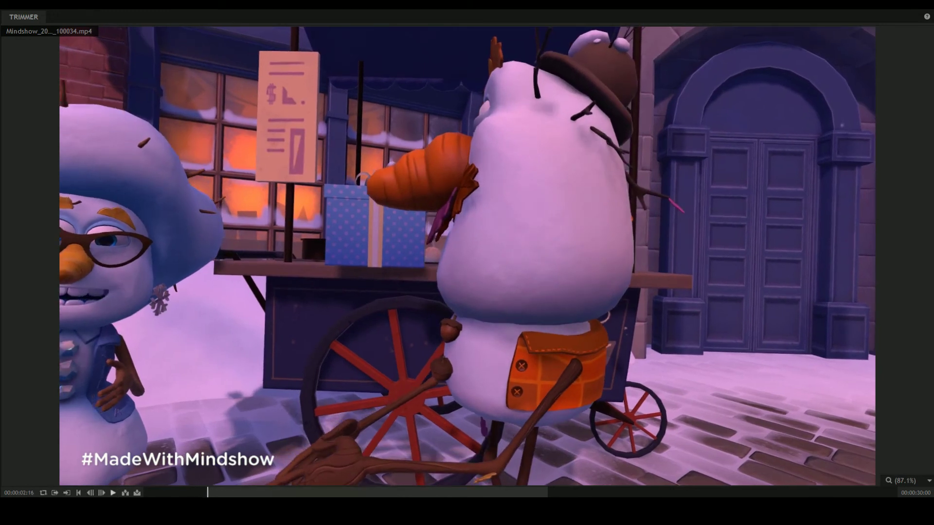
click(284, 496)
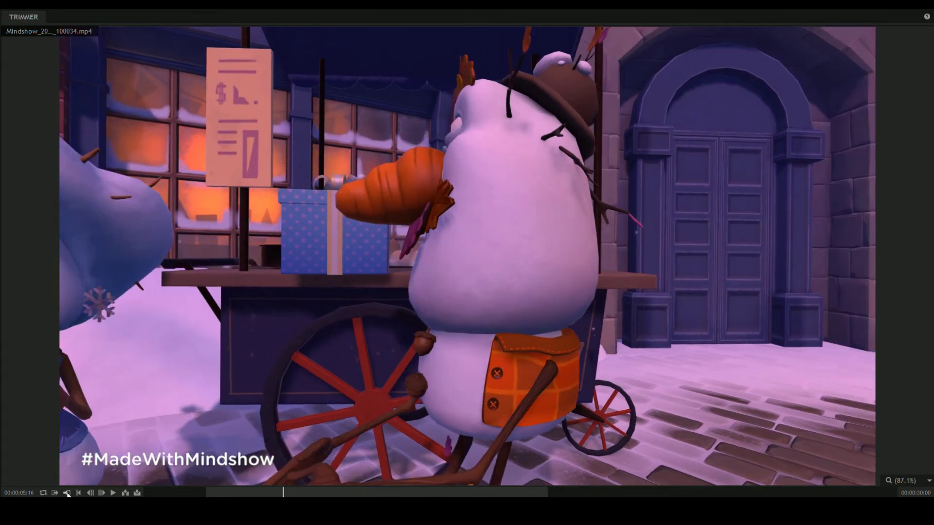
click(67, 493)
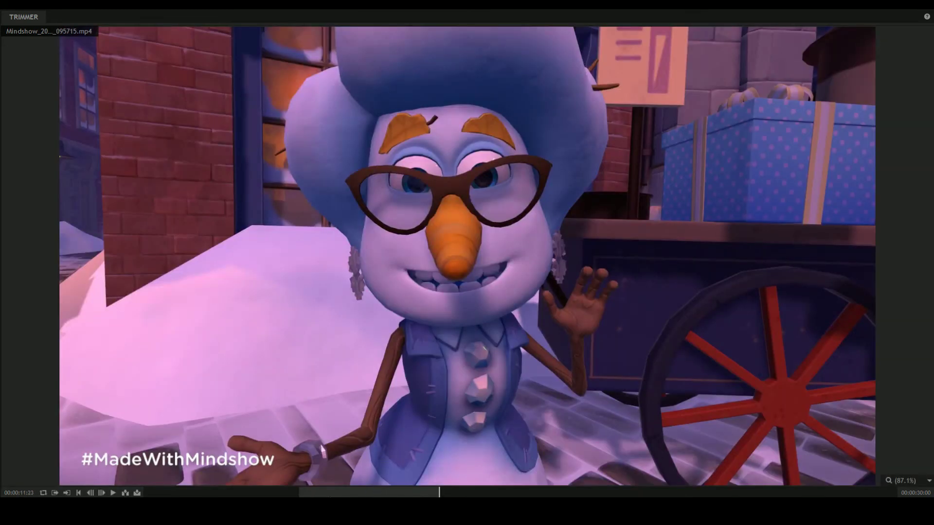
Set the in point of the Mindshow 095715 clip to 00:00:05:16 and its out point to 00:00:09:07 in the Trimmer.
click(280, 493)
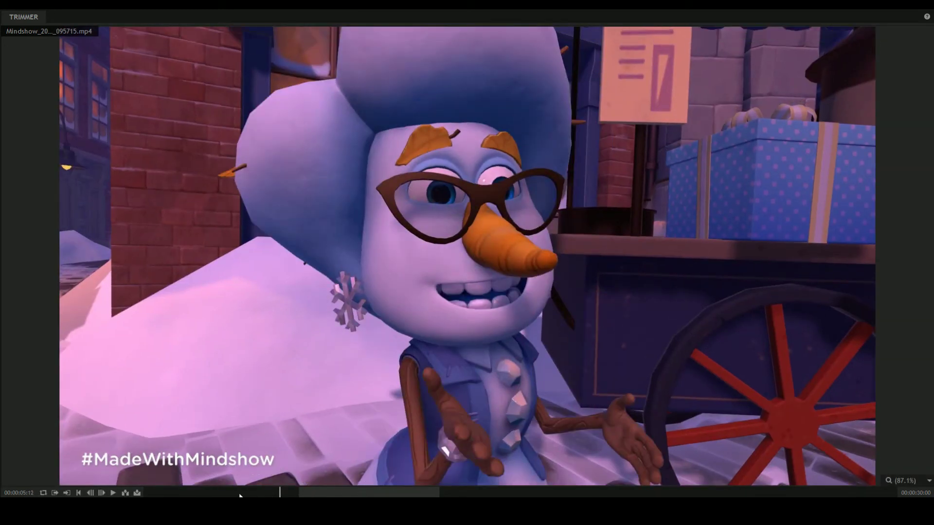
drag(240, 494, 284, 495)
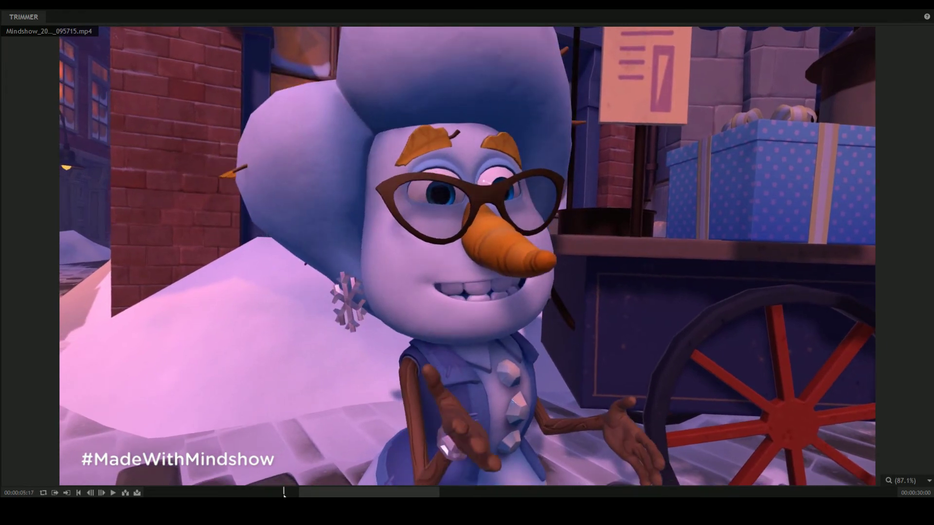
click(90, 493)
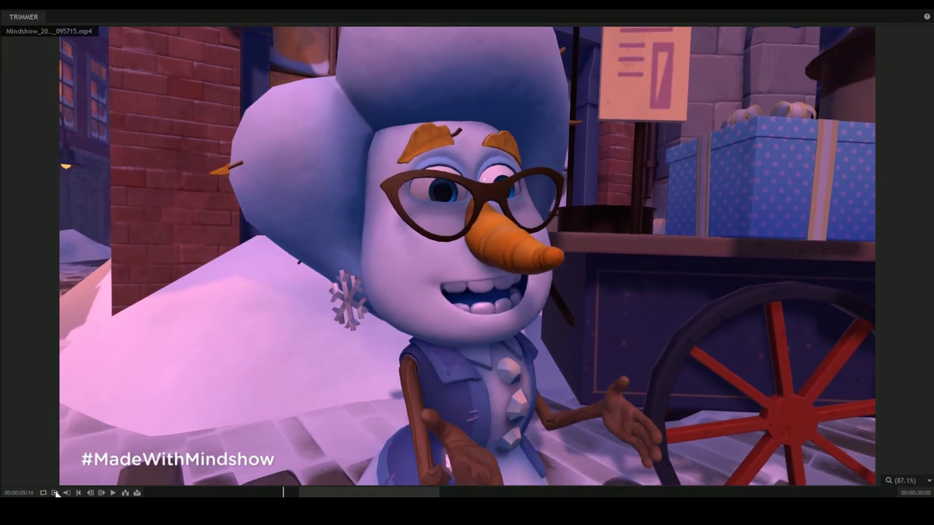
click(56, 493)
click(376, 495)
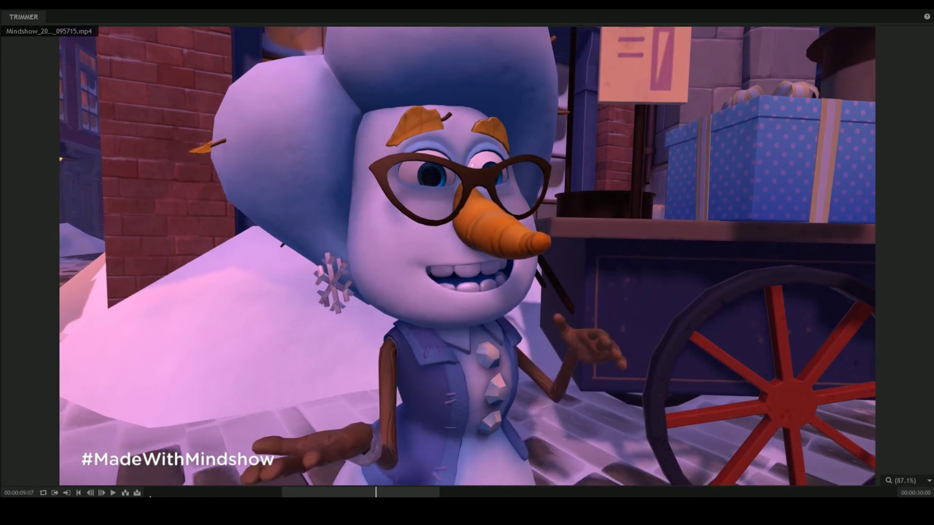
click(67, 494)
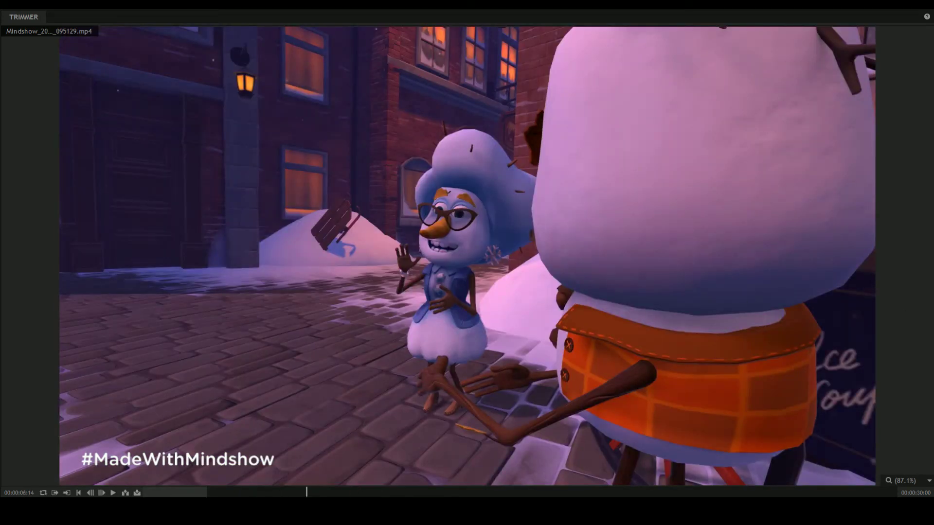
Set the in point of the Mindshow 095129 clip to 00:00:09:07 and its out point to 00:00:12:18 in the Trimmer.
drag(307, 494, 377, 495)
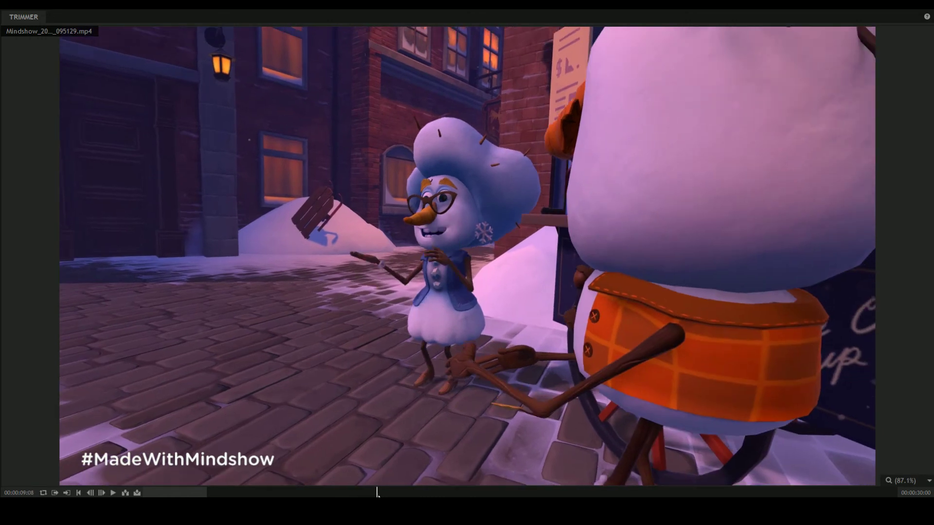
click(90, 493)
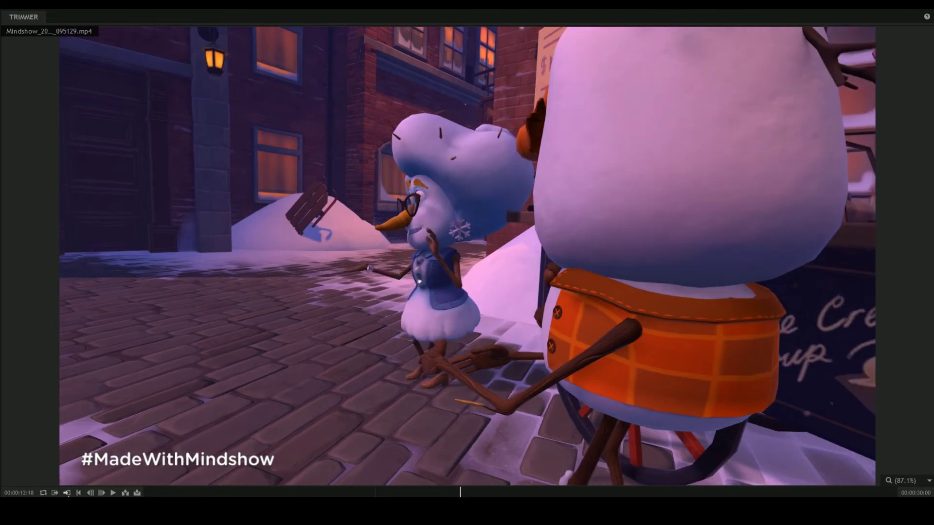
click(68, 494)
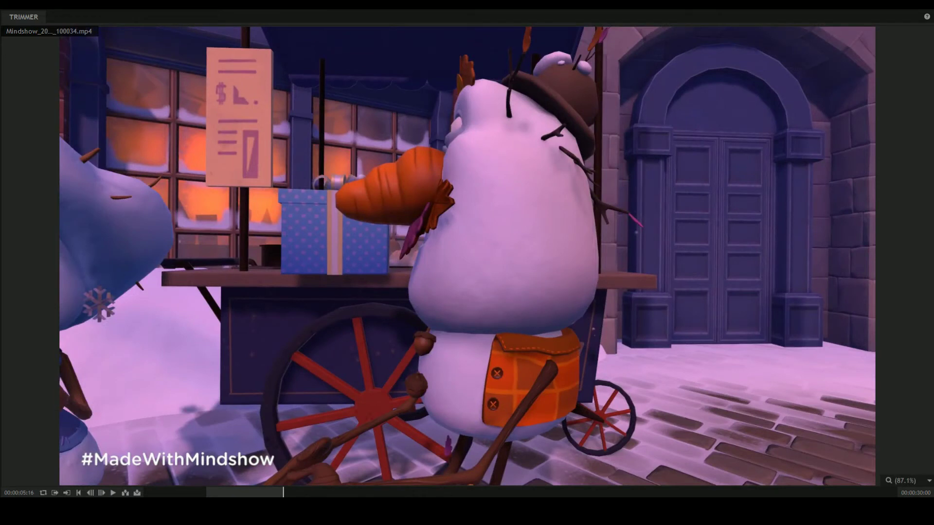
Set the in point of the Mindshow 100034 clip to 00:00:12:19 and its out point to 00:00:16:03 in the Trimmer.
drag(381, 496, 440, 495)
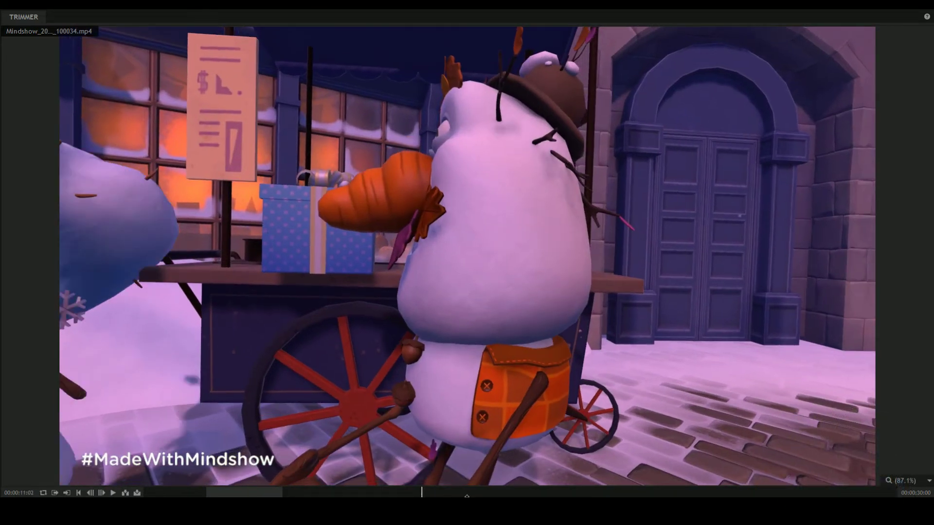
mouse_move(459, 495)
mouse_down()
mouse_move(470, 496)
mouse_move(449, 495)
mouse_move(466, 495)
mouse_up()
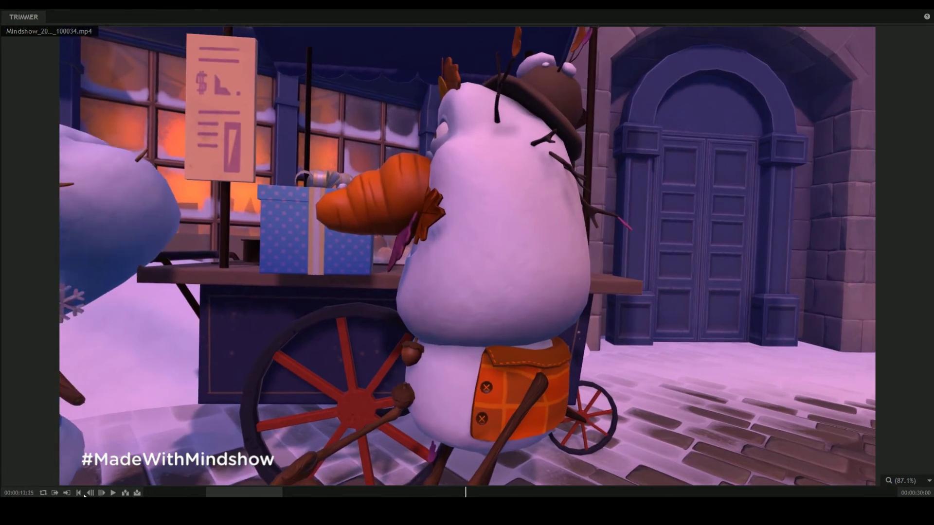
click(94, 492)
click(94, 493)
click(93, 493)
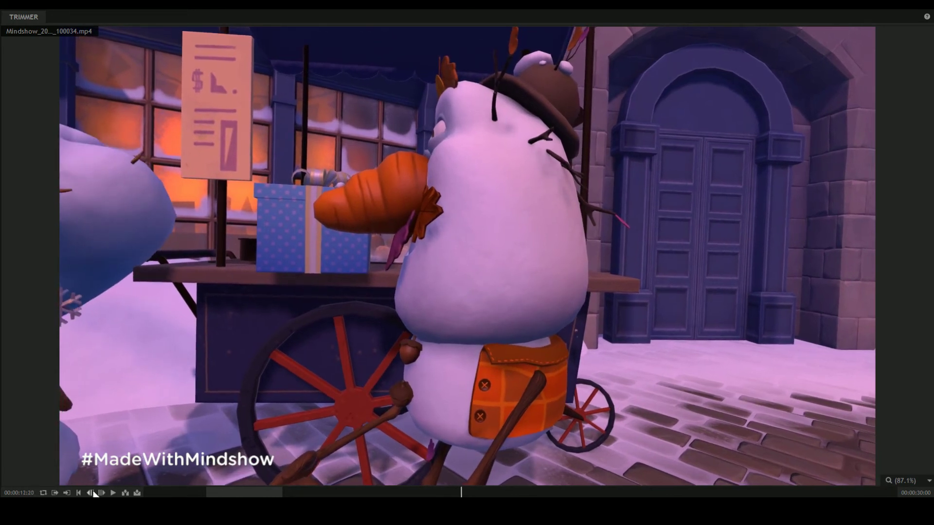
click(94, 492)
click(94, 493)
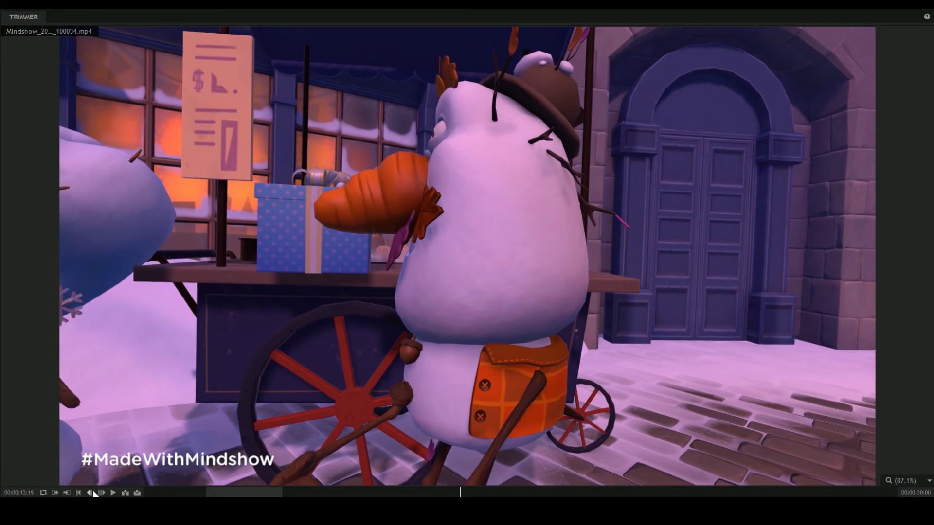
click(53, 493)
click(549, 493)
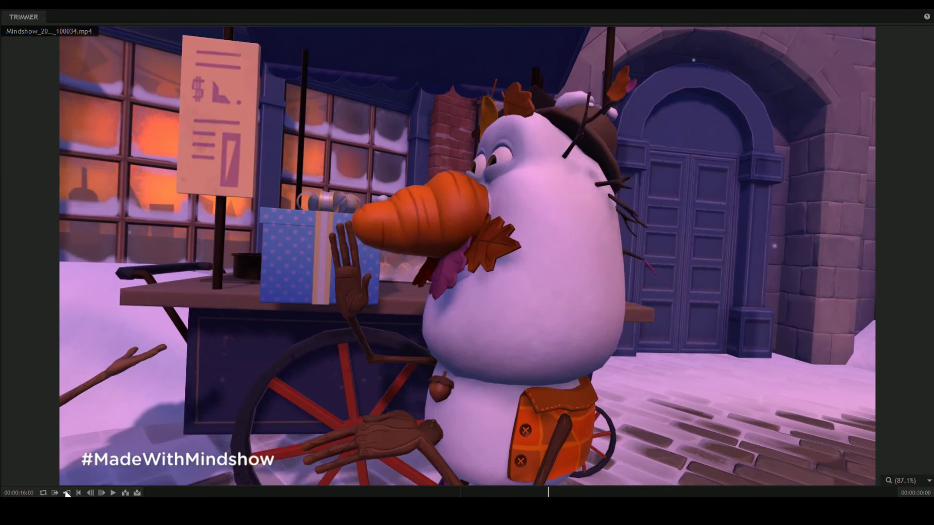
click(67, 493)
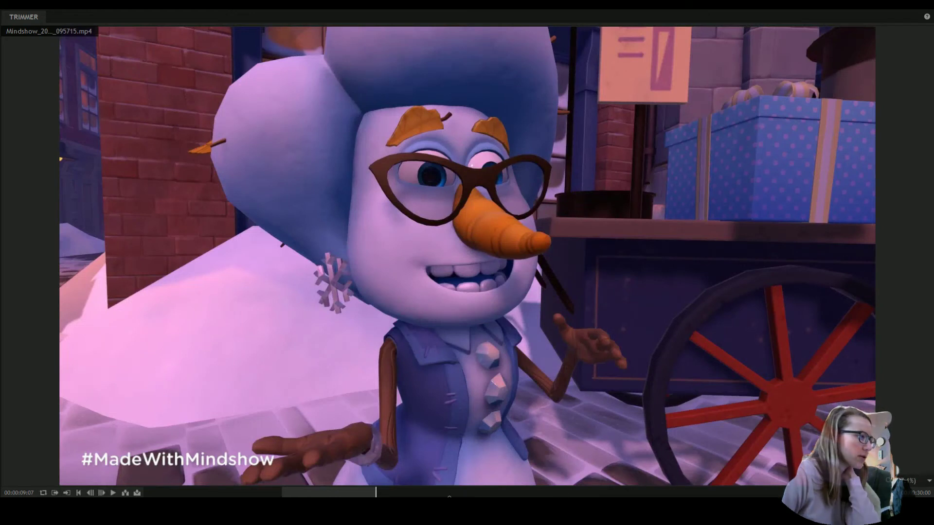
Set the in point of the Mindshow 095715 clip to 00:00:16:03 and its out point further into the clip.
drag(518, 493, 552, 493)
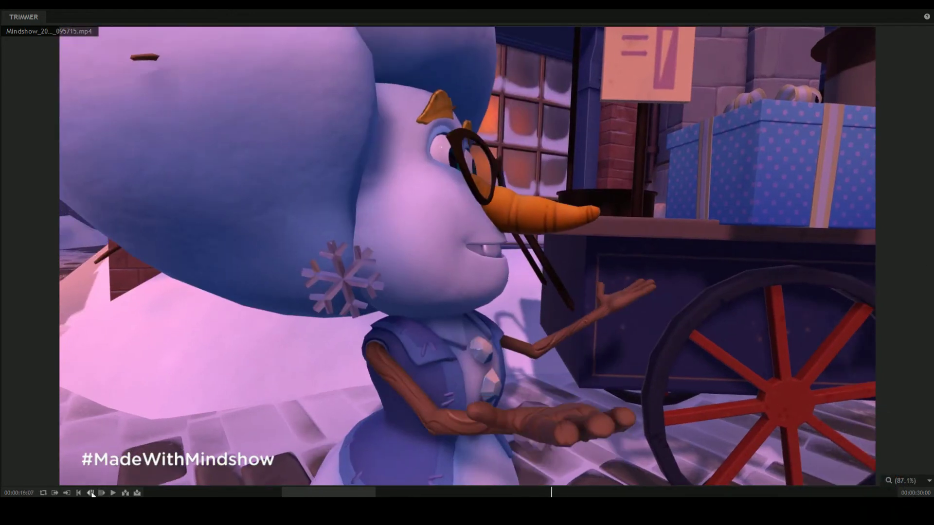
click(91, 493)
click(91, 492)
click(91, 493)
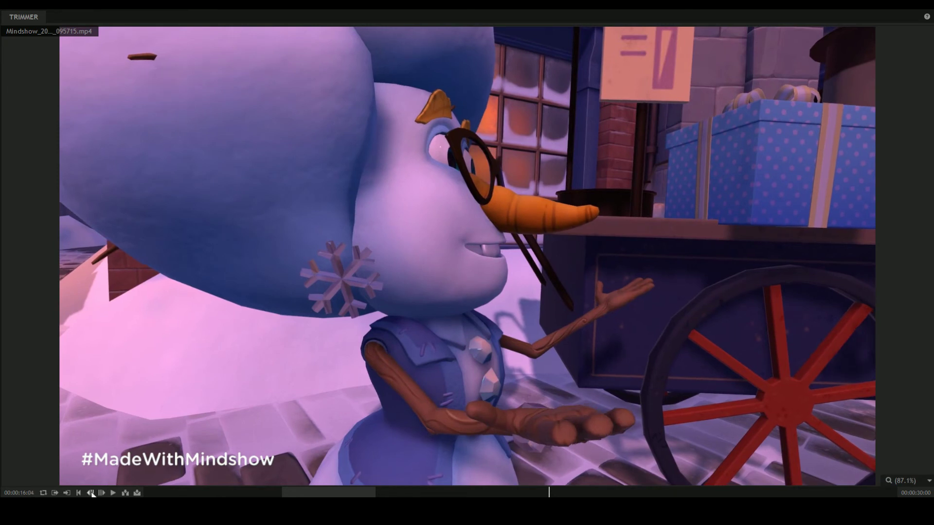
click(91, 493)
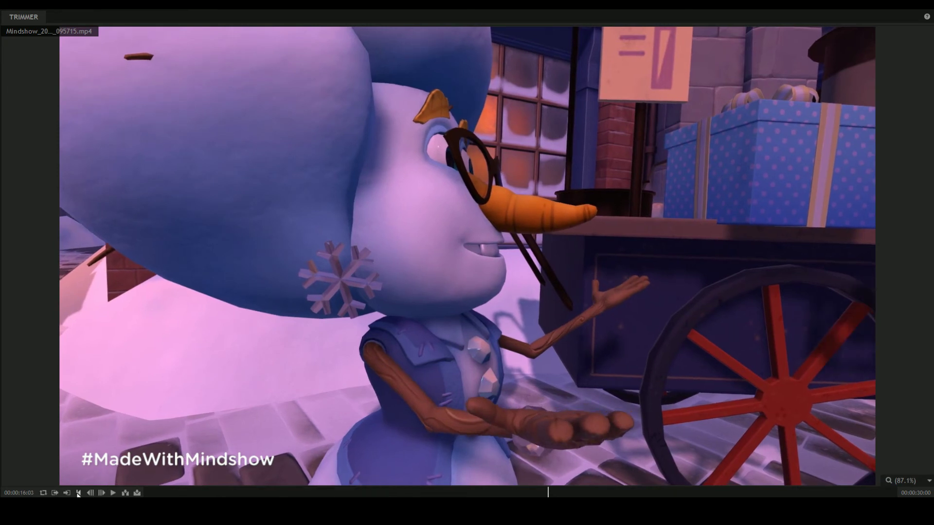
click(622, 493)
click(68, 493)
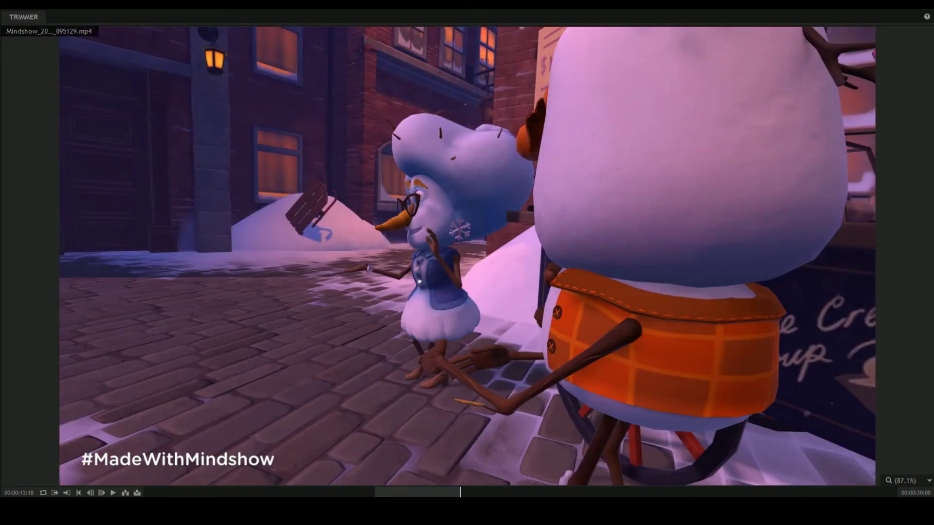
Set the in point of the Mindshow 095129 clip to 00:00:18:28 and its out point to 00:00:22:07, and add the range to the timeline.
drag(538, 491, 616, 491)
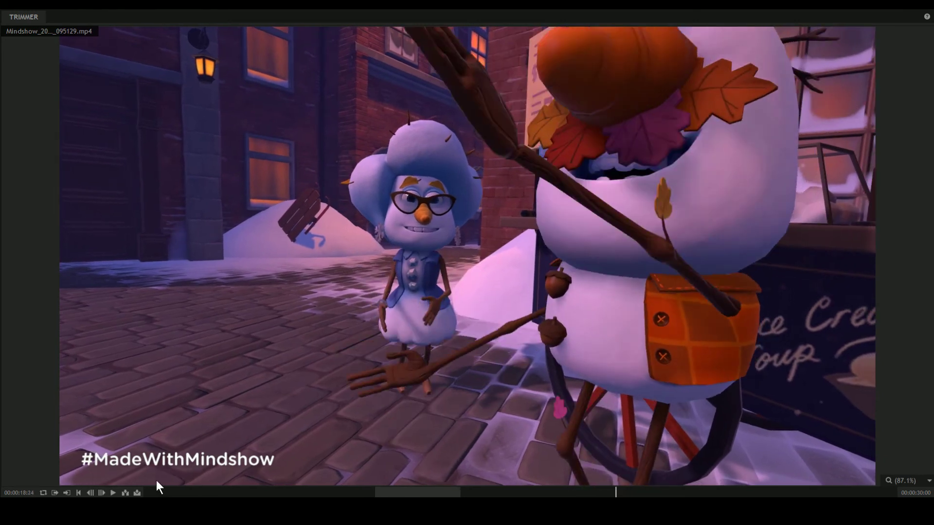
click(103, 494)
click(102, 494)
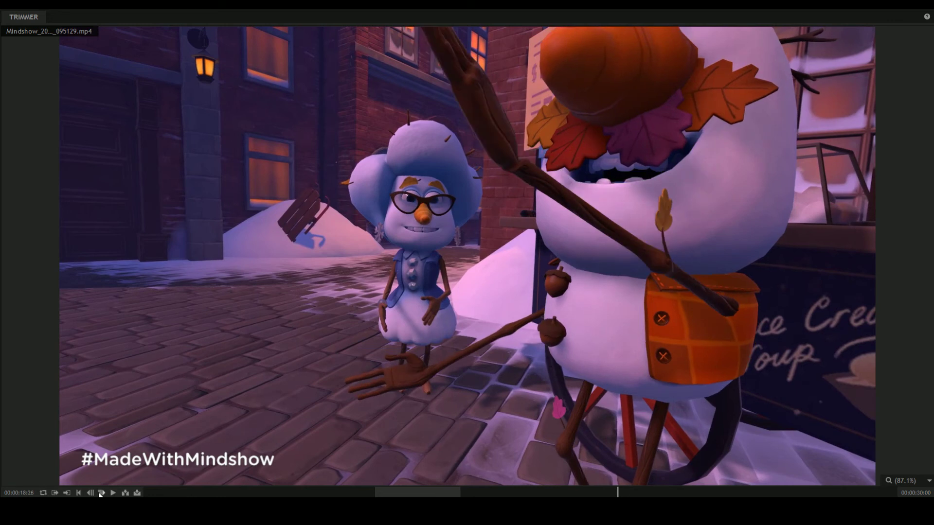
click(102, 494)
click(101, 493)
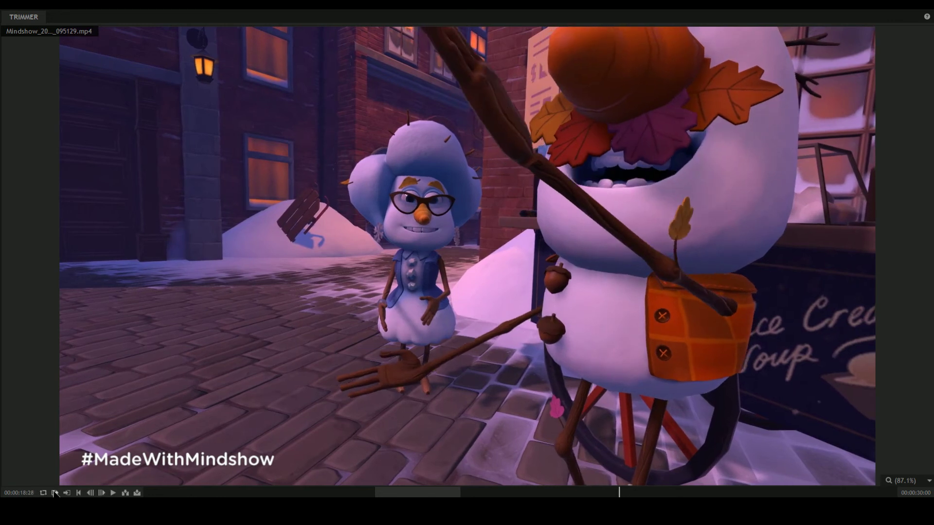
click(703, 493)
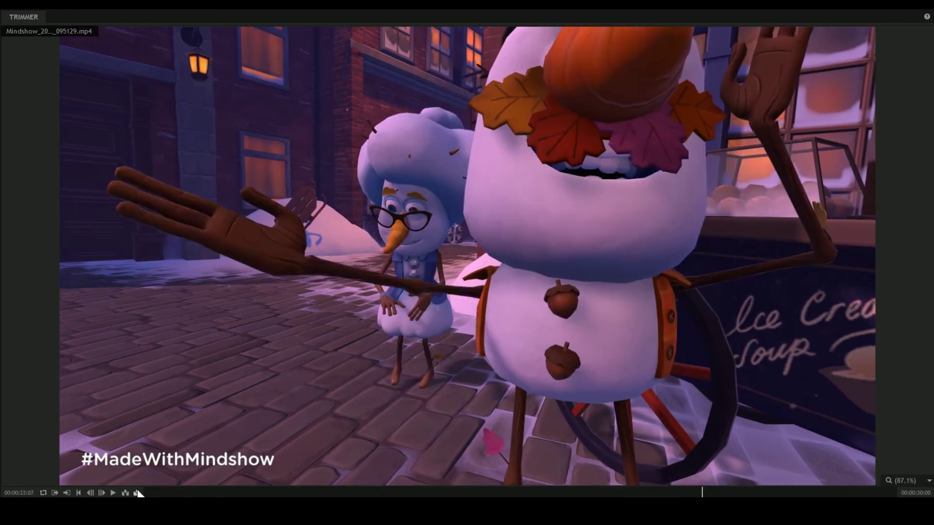
click(125, 493)
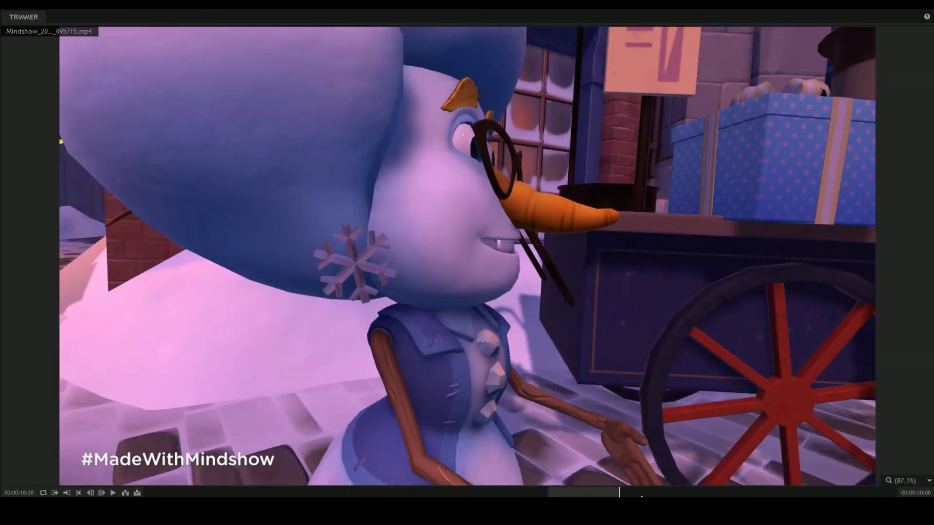
Set the in point of the Mindshow 095715 clip to 00:00:22:07 and its out point further into the clip.
drag(660, 493, 701, 493)
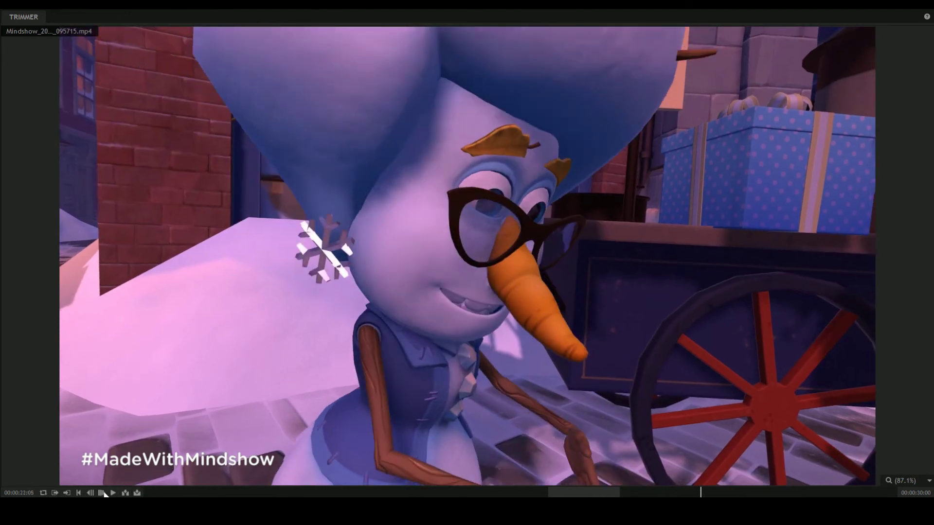
click(102, 493)
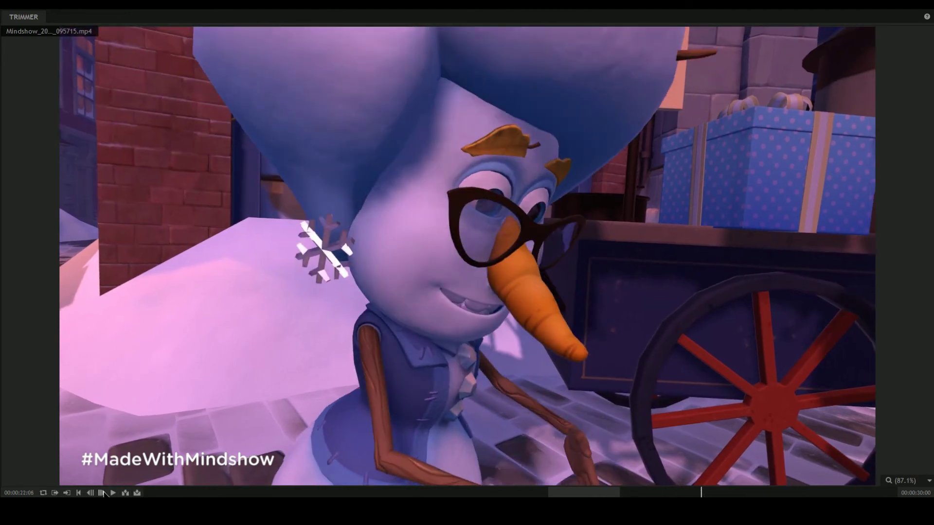
click(55, 493)
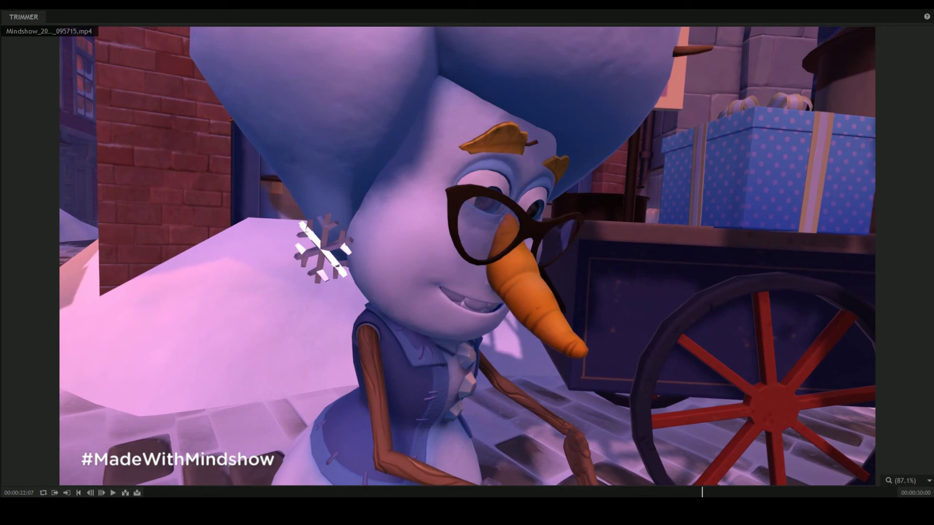
click(779, 493)
click(67, 493)
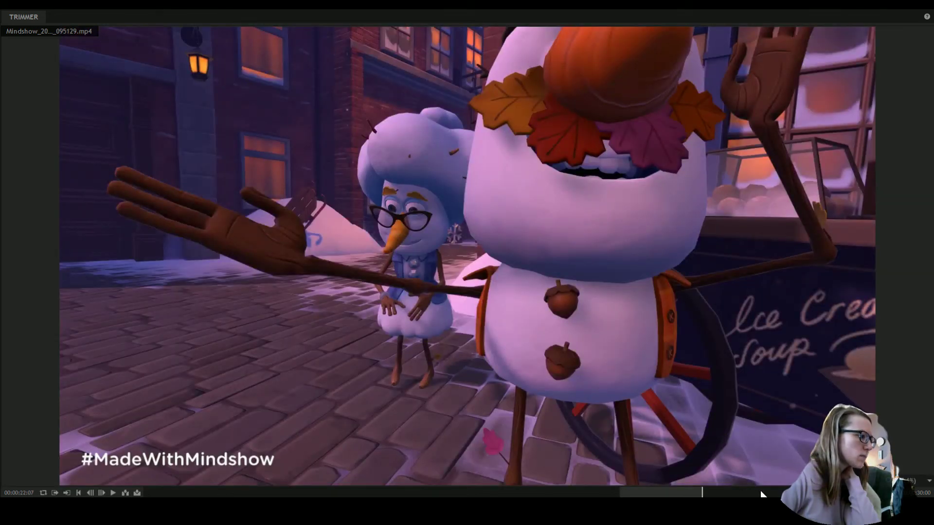
Set the in point of the Mindshow 095129 clip to 00:00:25:08 and its out point to 00:00:27:25, and add the range to the timeline.
drag(764, 493, 782, 493)
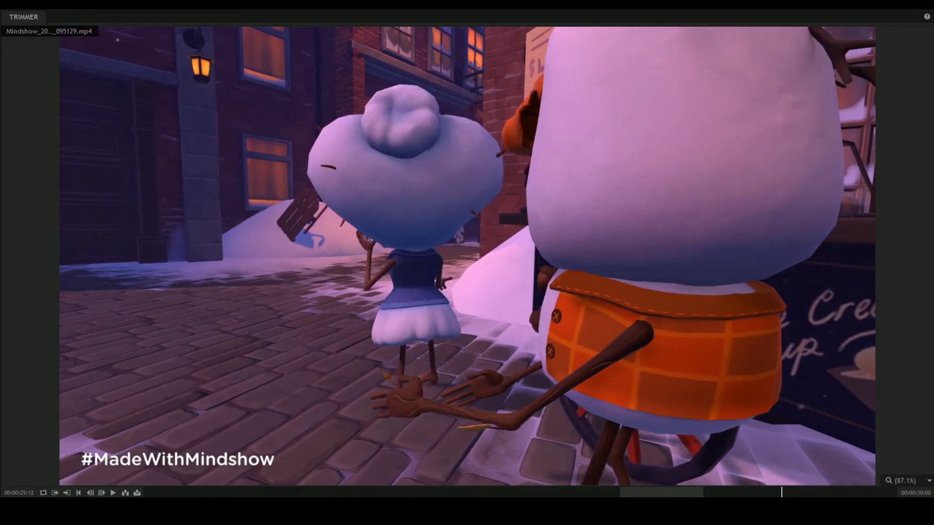
click(94, 493)
click(94, 493)
click(94, 493)
click(95, 492)
click(94, 493)
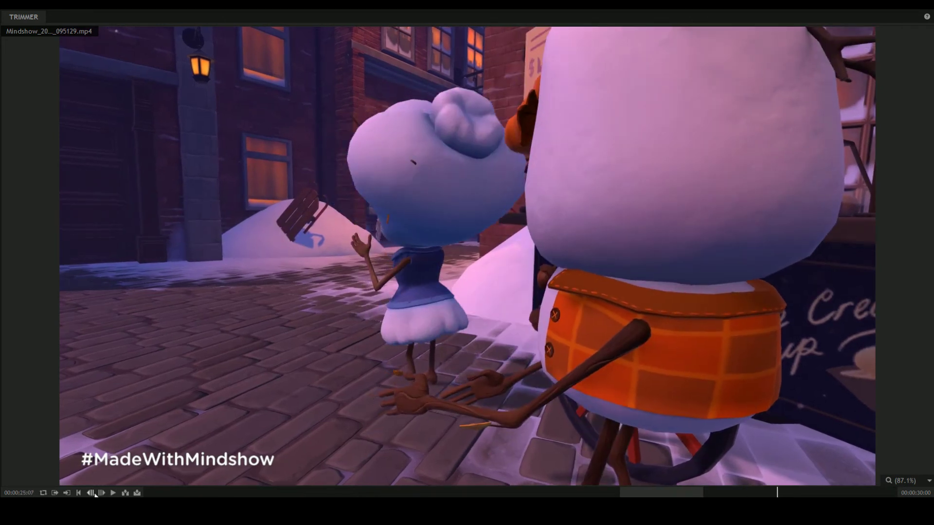
click(95, 493)
click(95, 492)
click(101, 494)
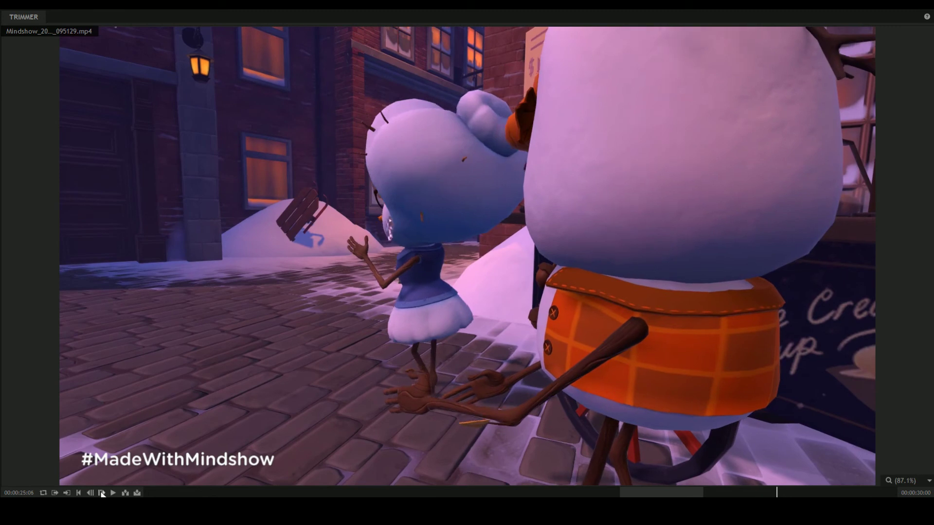
click(101, 494)
click(102, 494)
click(55, 494)
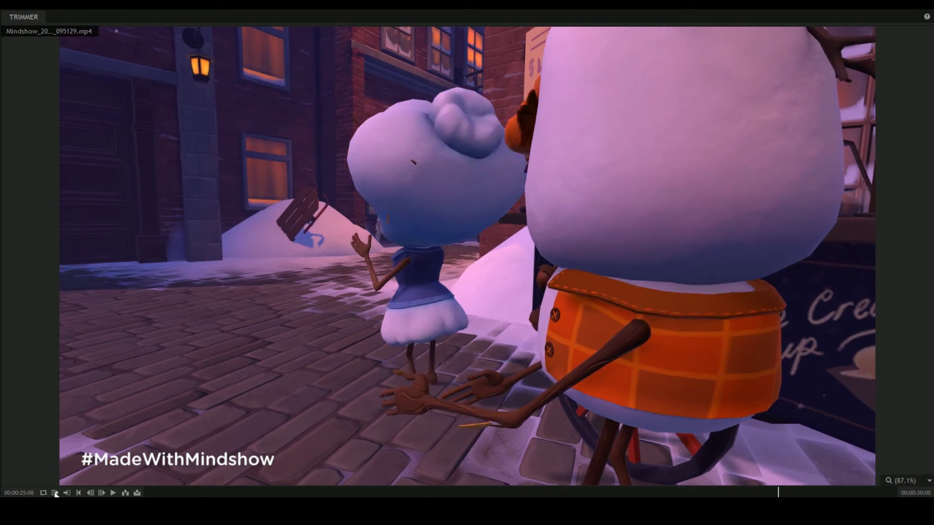
click(843, 495)
click(67, 494)
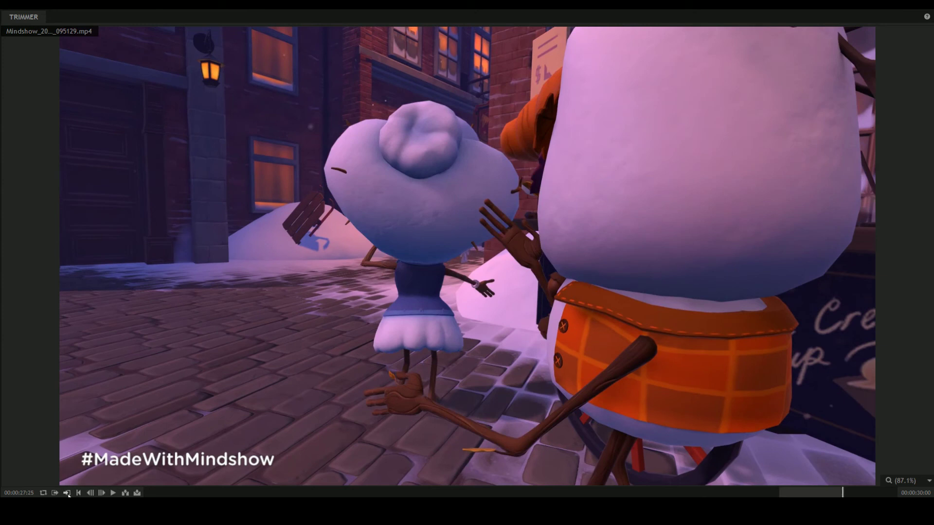
click(125, 493)
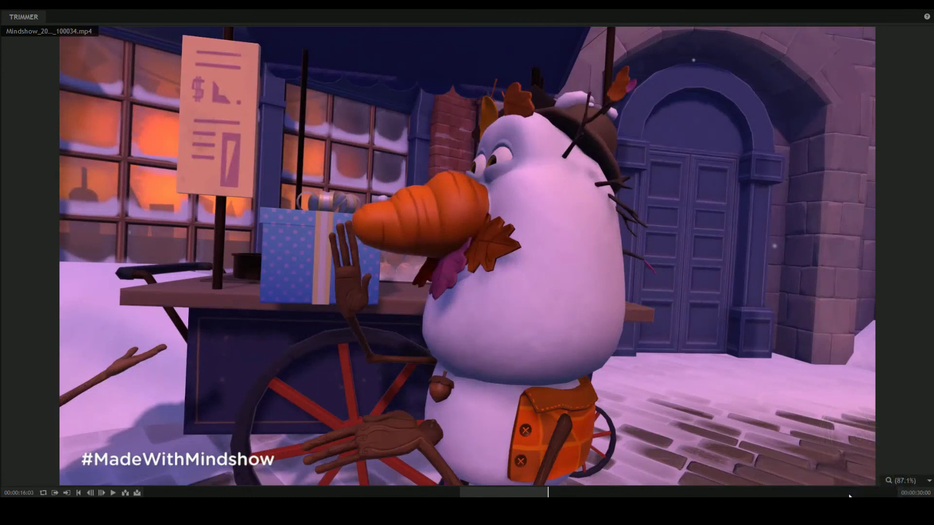
Set the in point of the Mindshow 100034 clip just after 00:00:27:24 and its out point to 00:00:29:29 in the Trimmer.
click(849, 492)
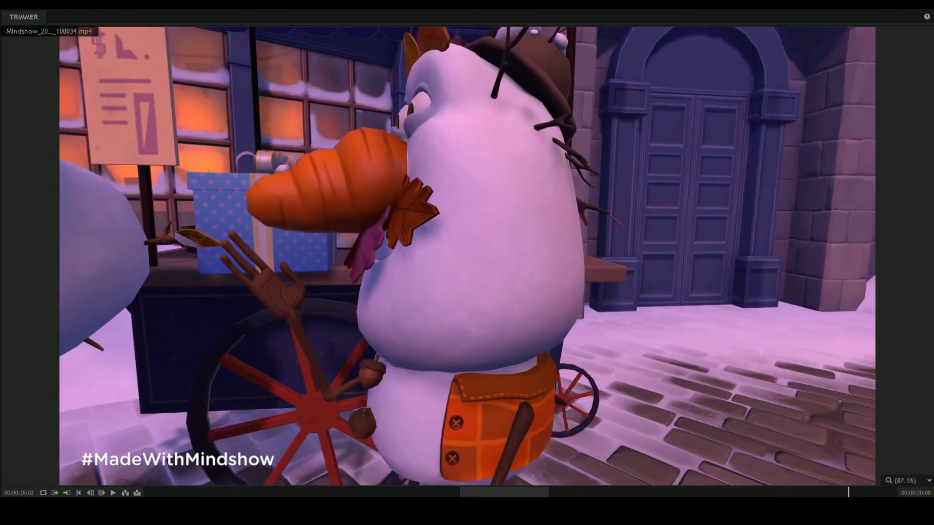
click(838, 492)
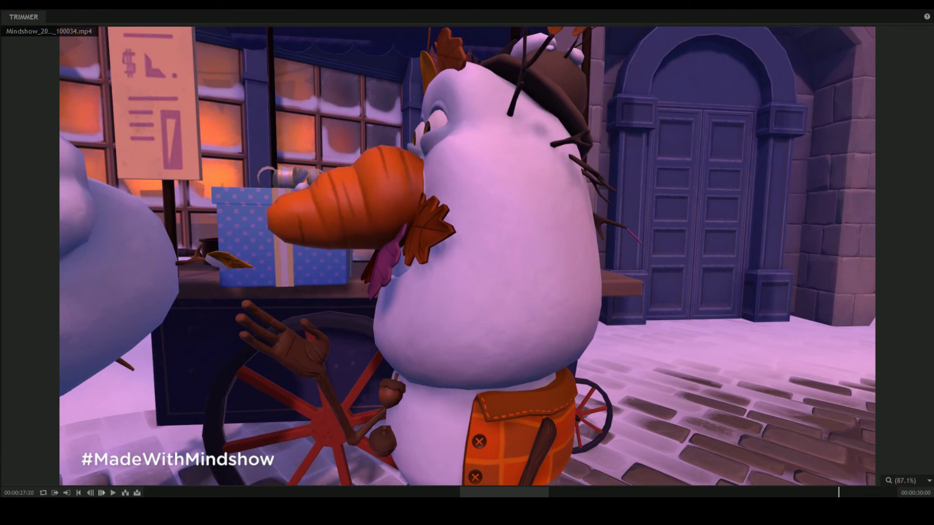
click(102, 493)
click(102, 493)
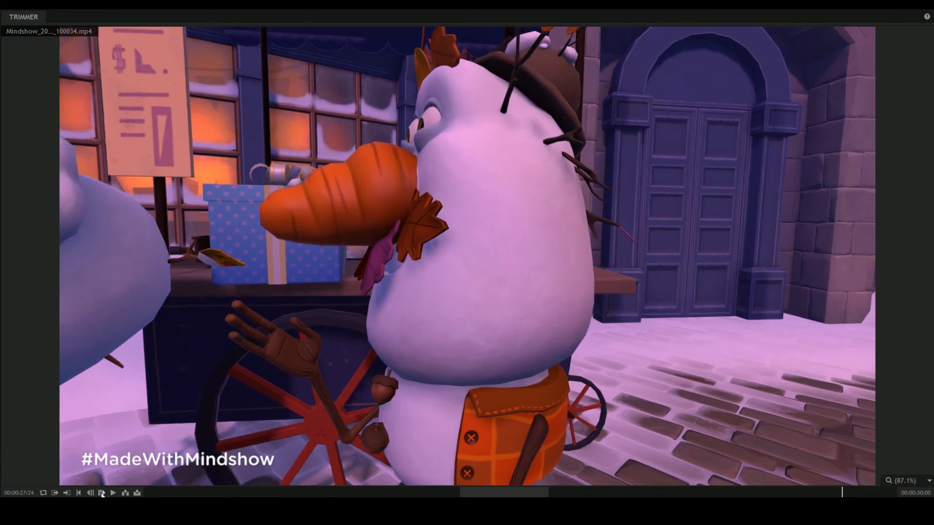
click(101, 493)
click(102, 493)
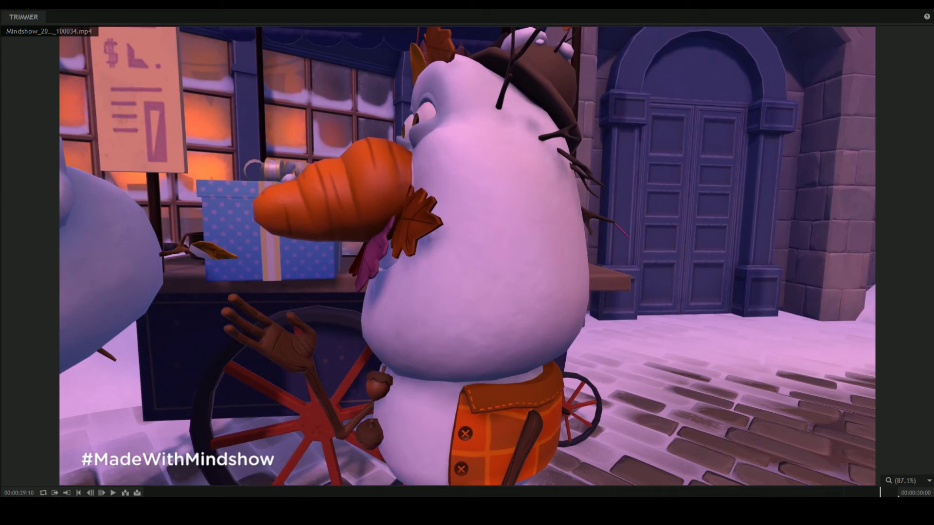
click(910, 496)
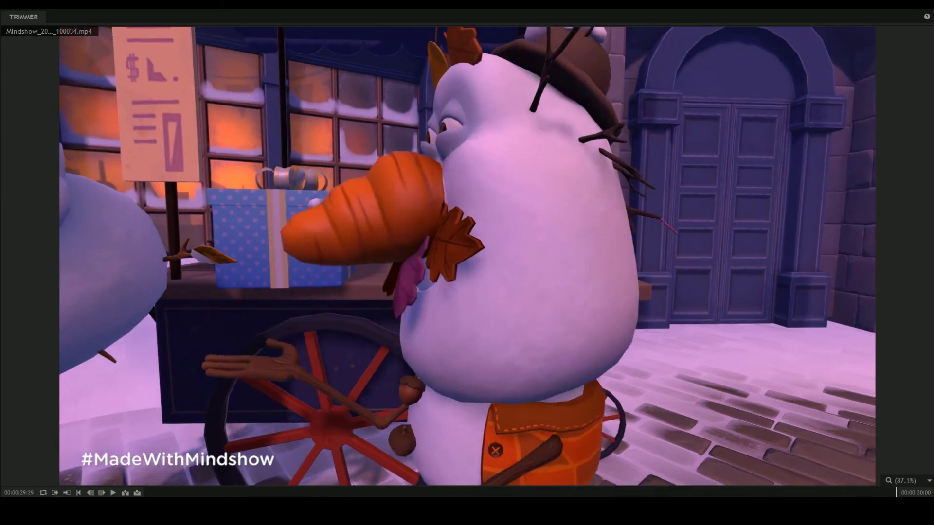
click(66, 493)
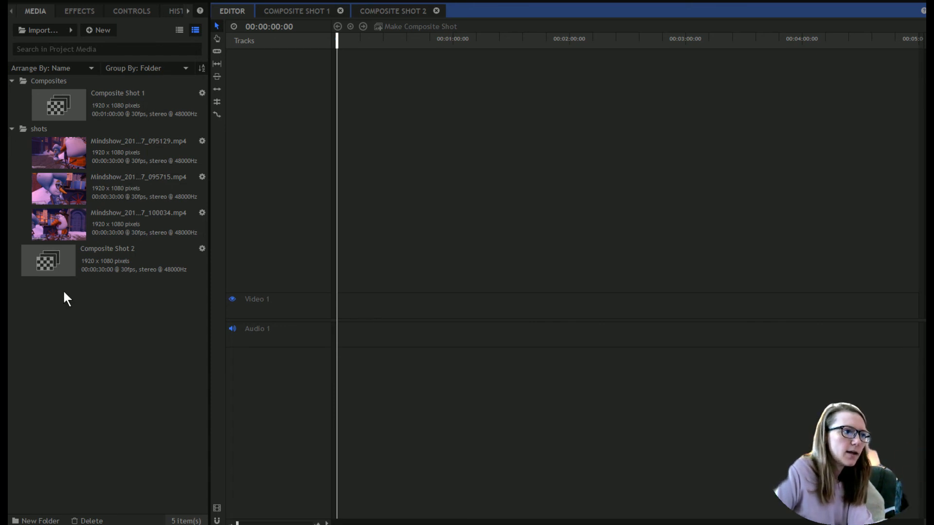
Place Composite Shot 2 at the start of the Editor's Video 1 and Audio 1 tracks and activate the Viewer.
drag(103, 256, 335, 319)
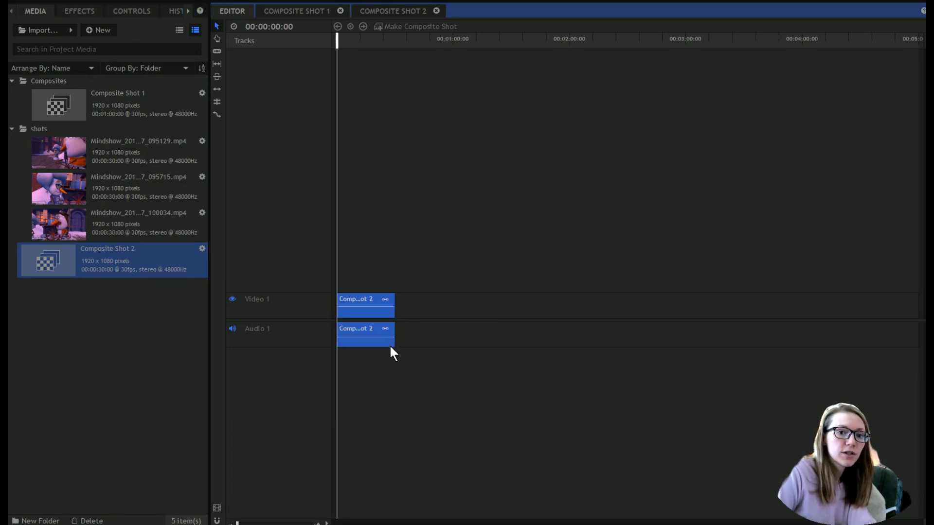
click(435, 406)
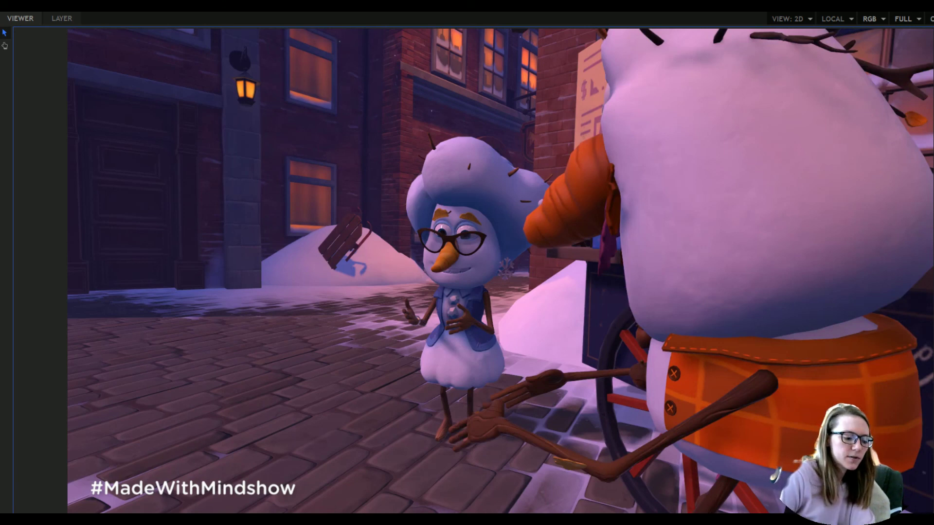
click(20, 19)
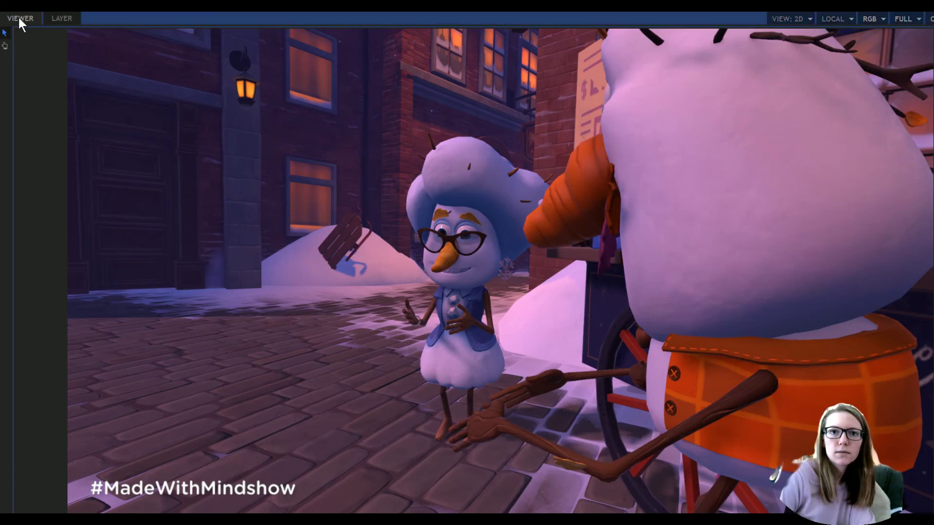